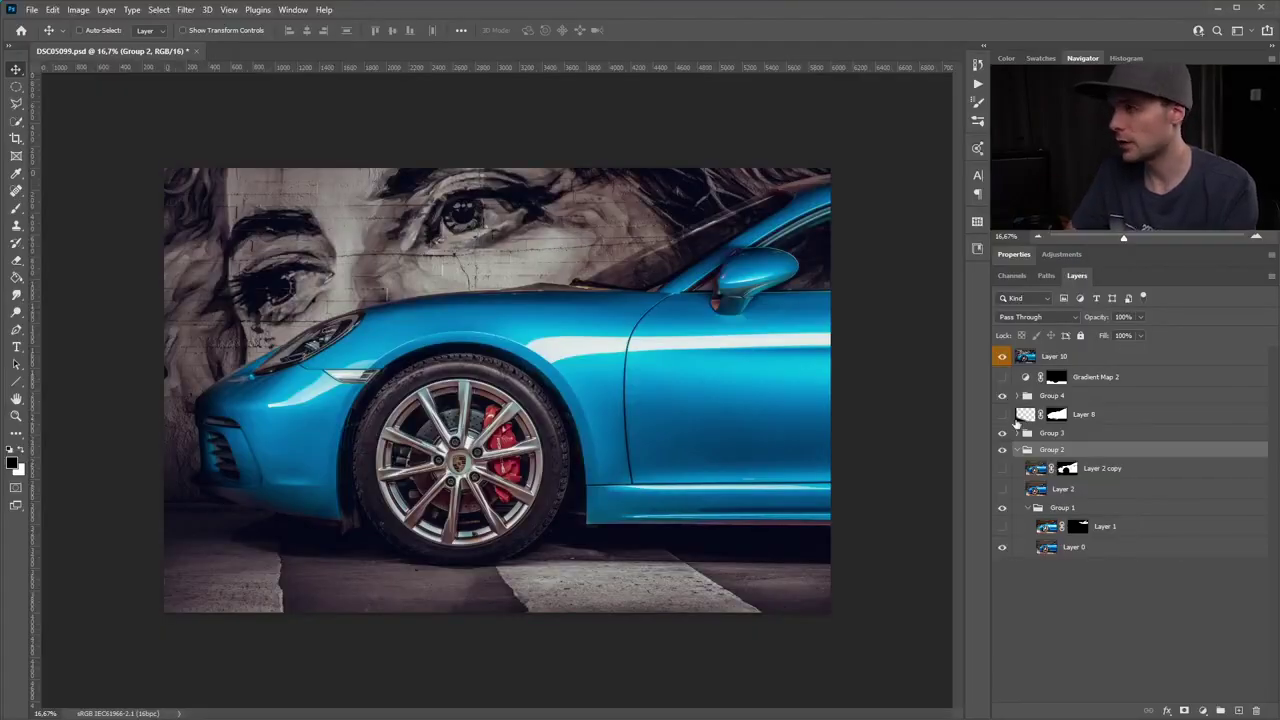
Hide the final Layer 10 and make Layer 1 visible over the base car photo
click(1002, 360)
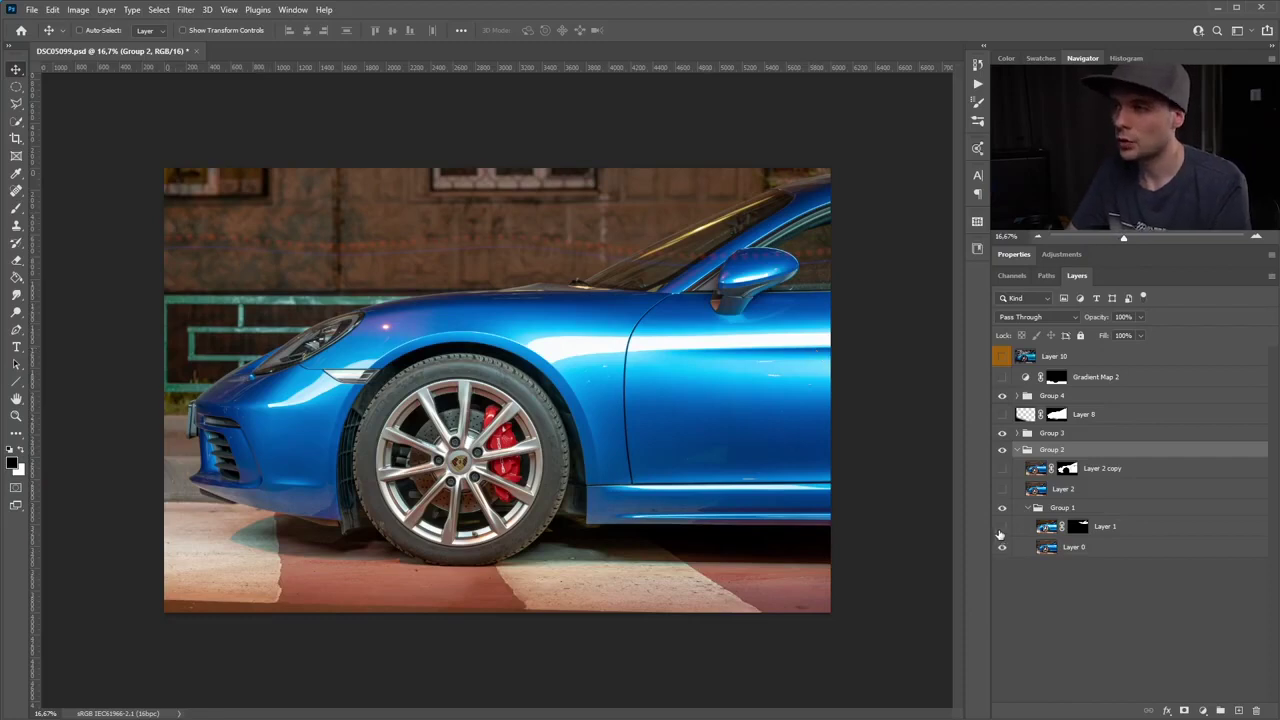
click(1001, 528)
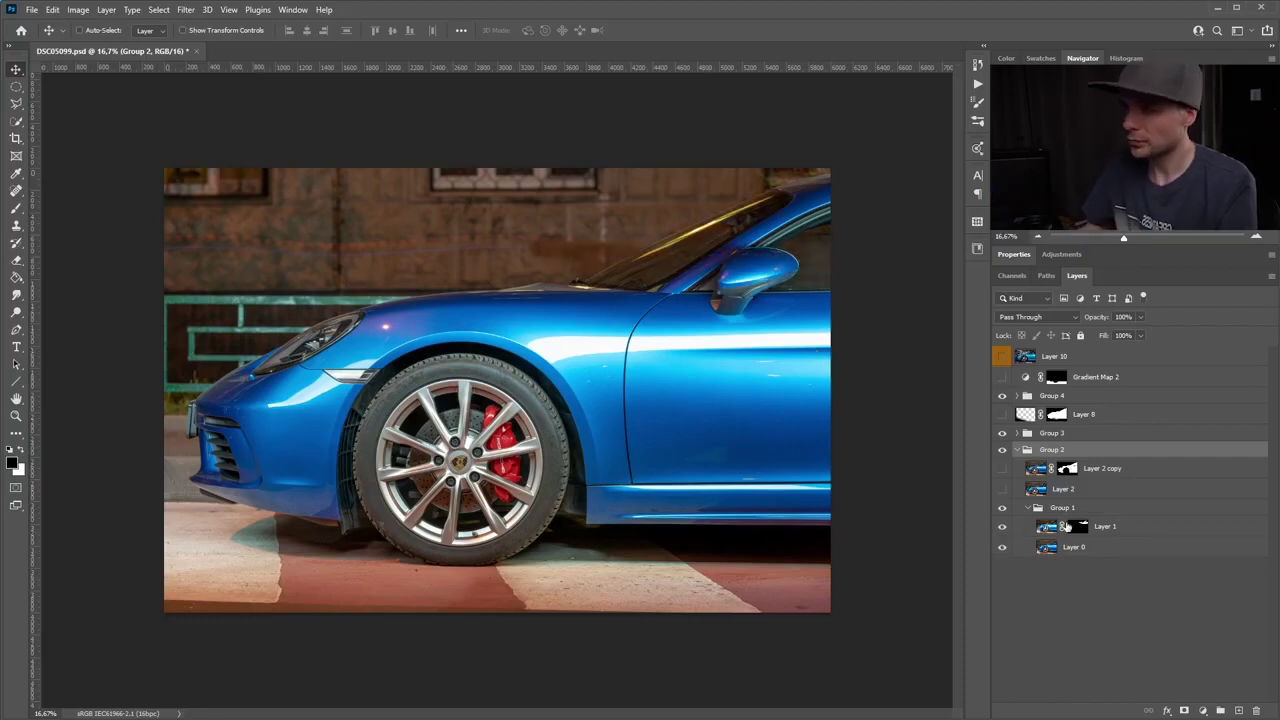
Compare Layer 1's windshield and roof darkening by toggling its mask and visibility, leaving it on
shift+click(1078, 527)
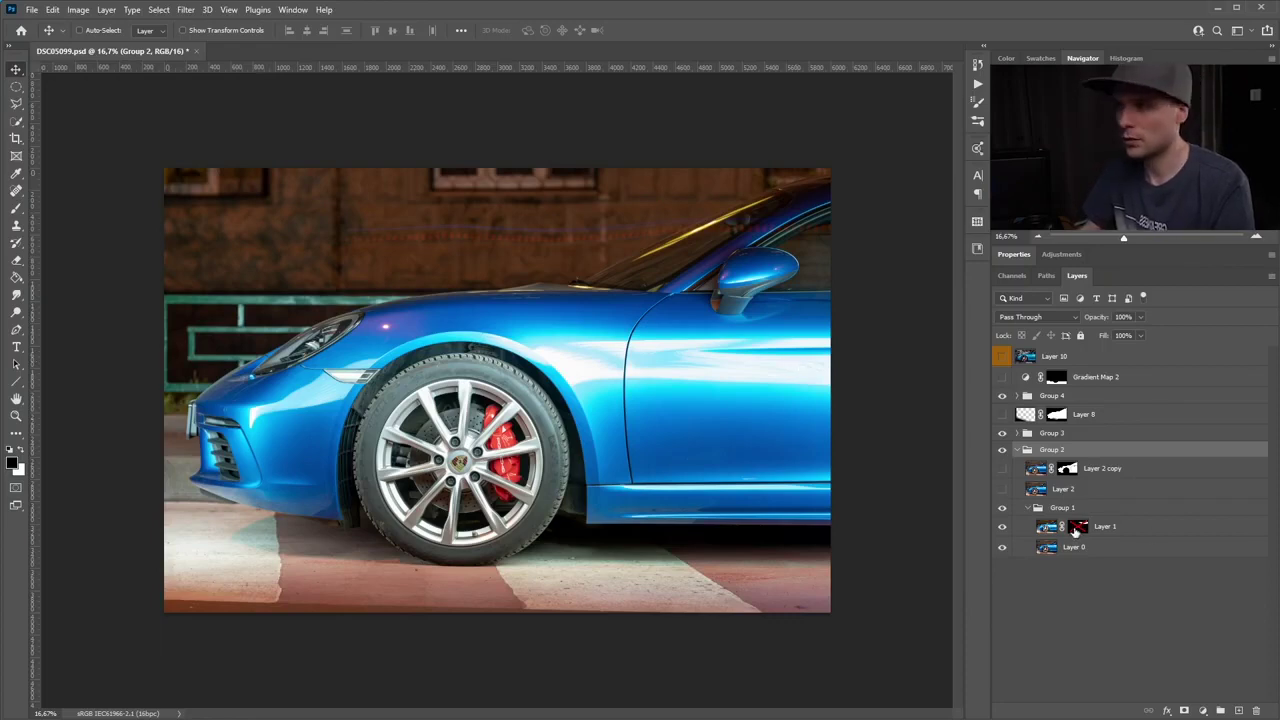
shift+click(1076, 530)
click(1003, 527)
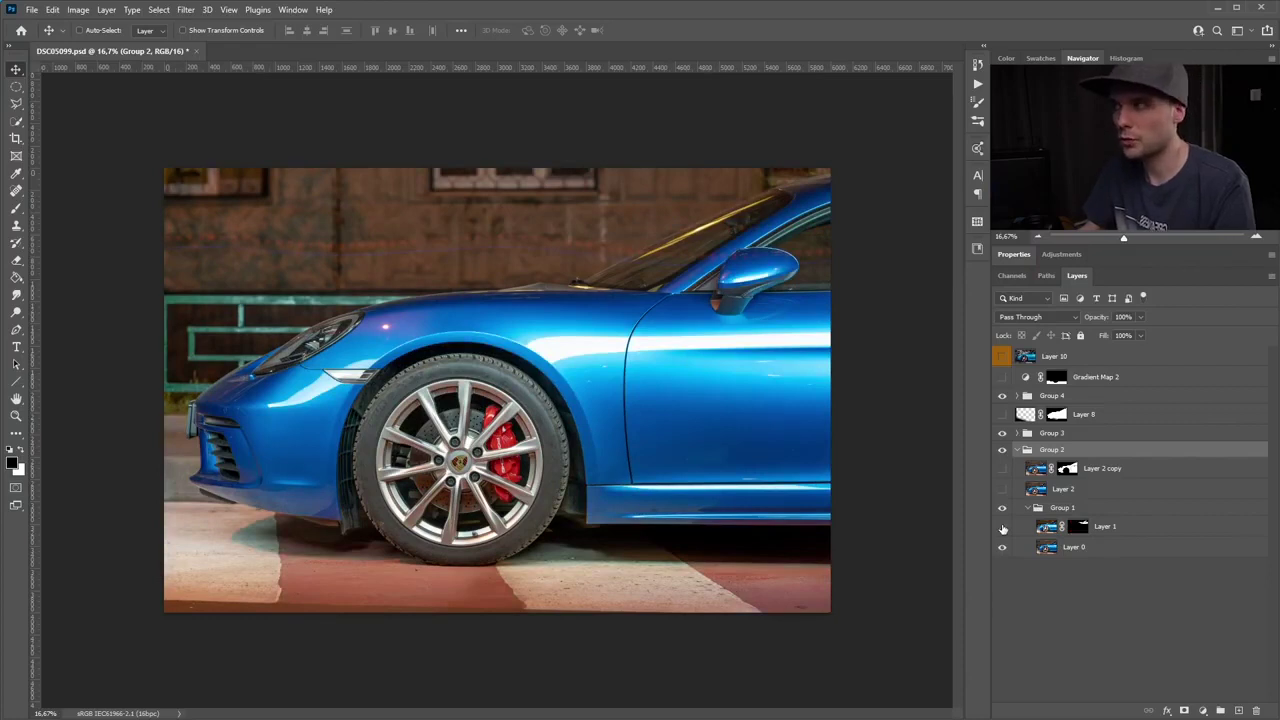
click(1003, 527)
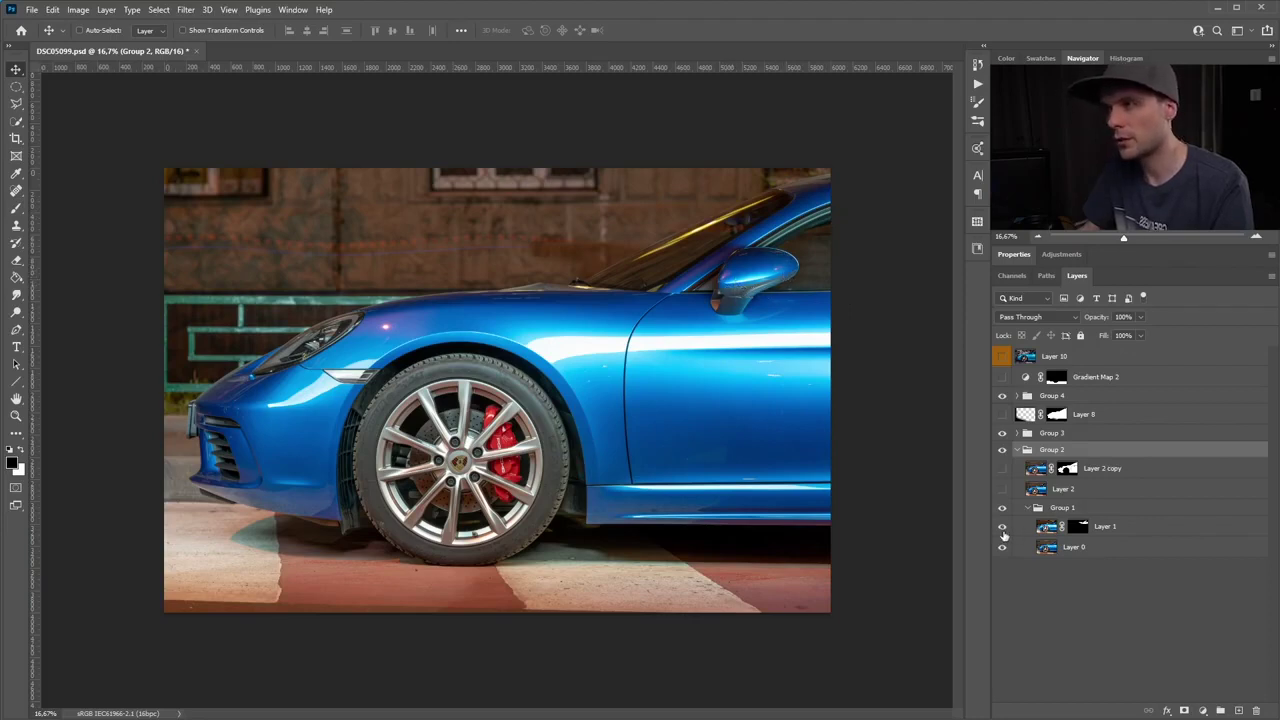
click(1001, 528)
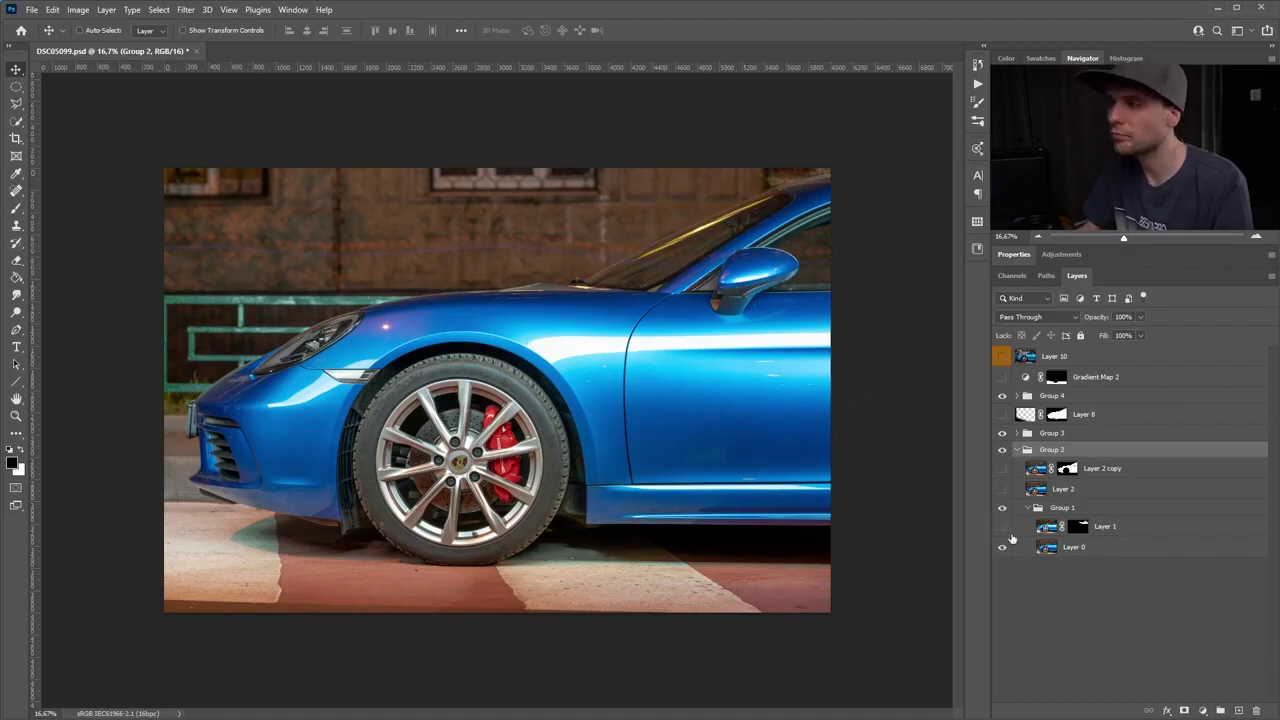
click(1002, 527)
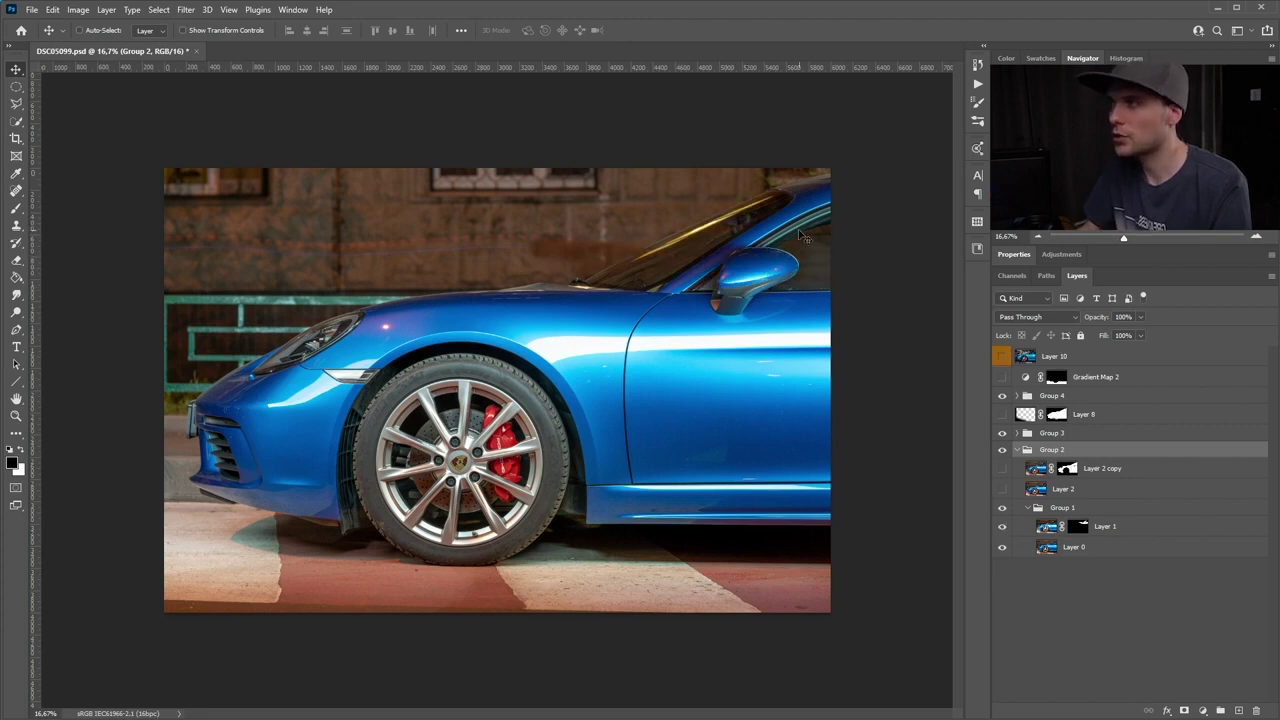
click(1002, 527)
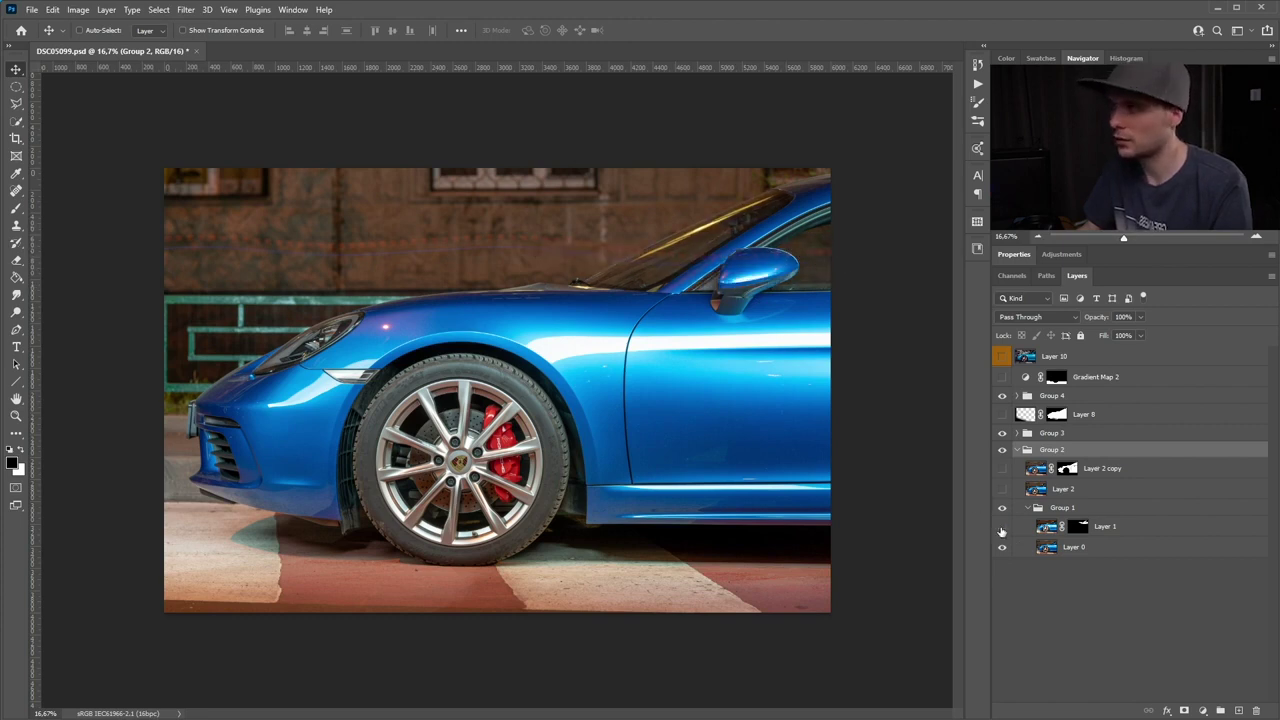
click(1002, 529)
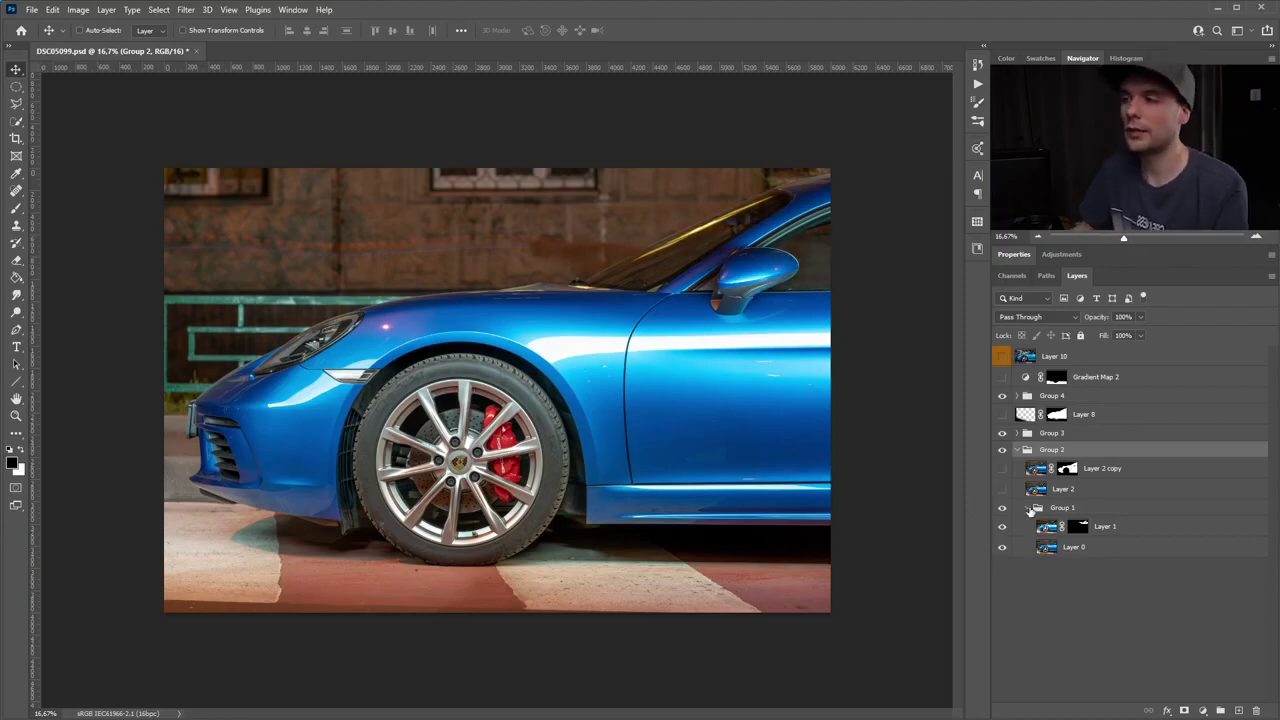
Collapse Group 1 and compare Layer 2's pink spot removal before and after, leaving it visible
click(1030, 509)
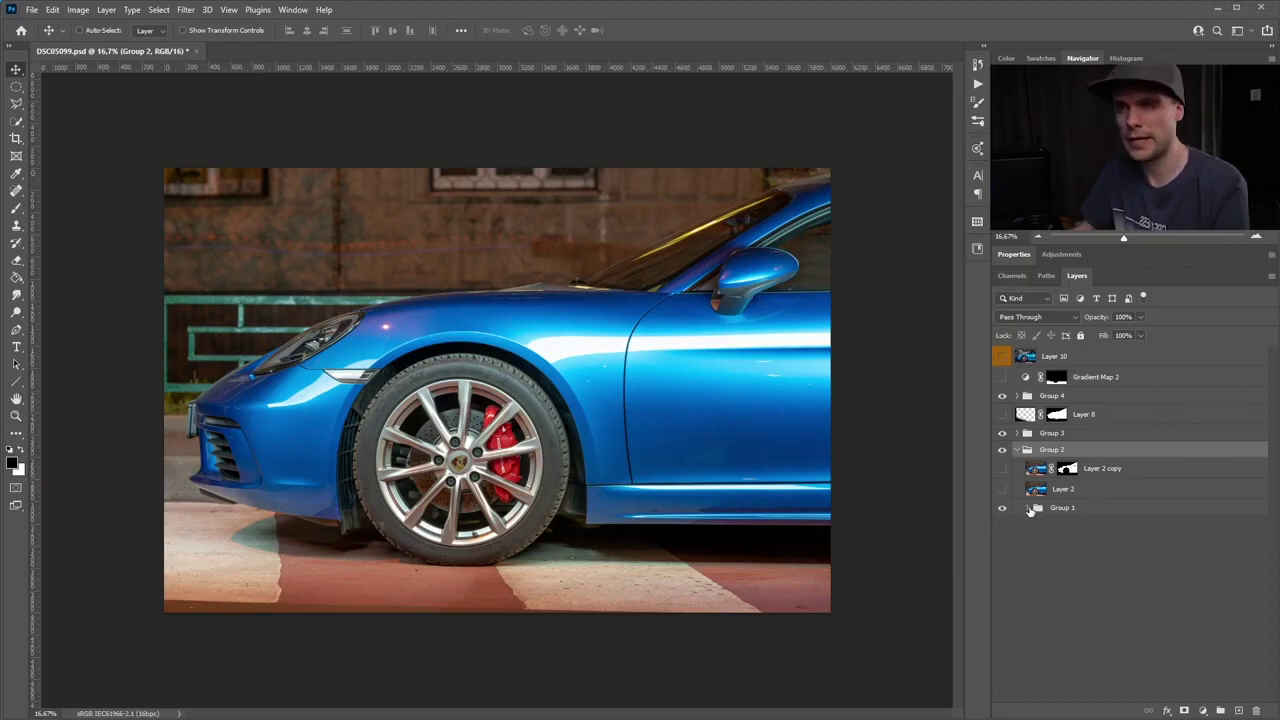
click(1003, 490)
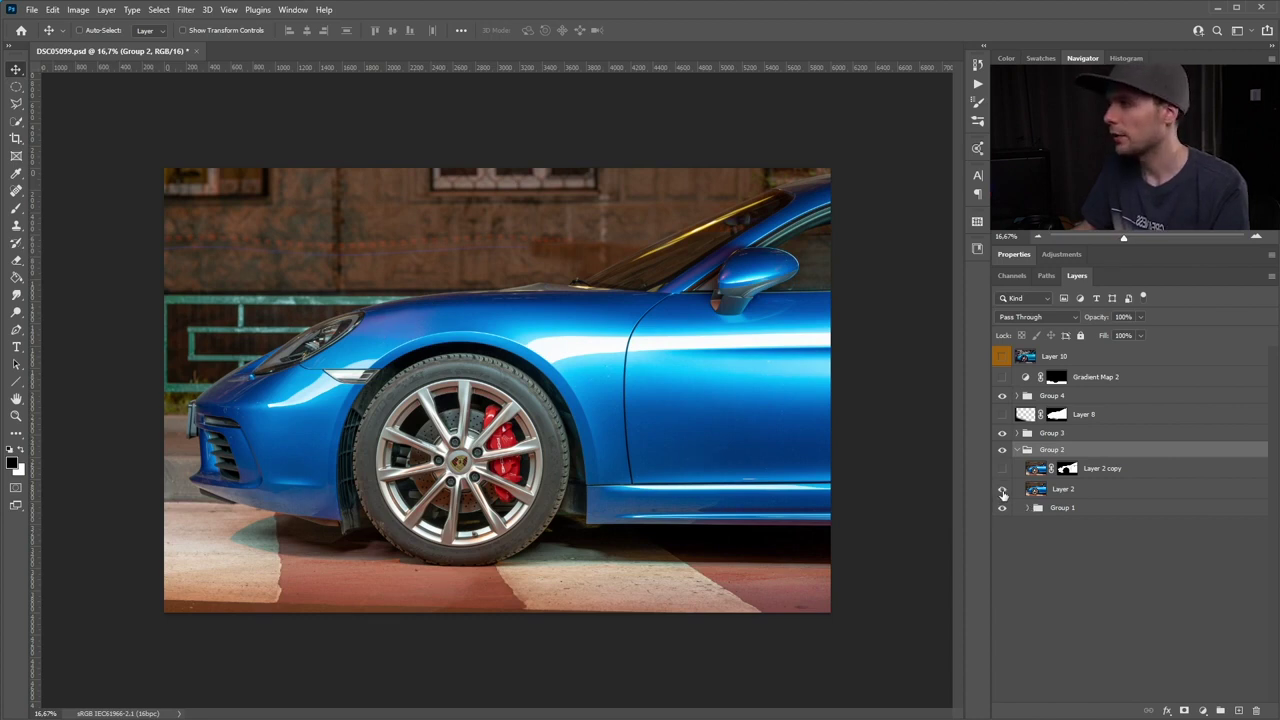
click(1003, 490)
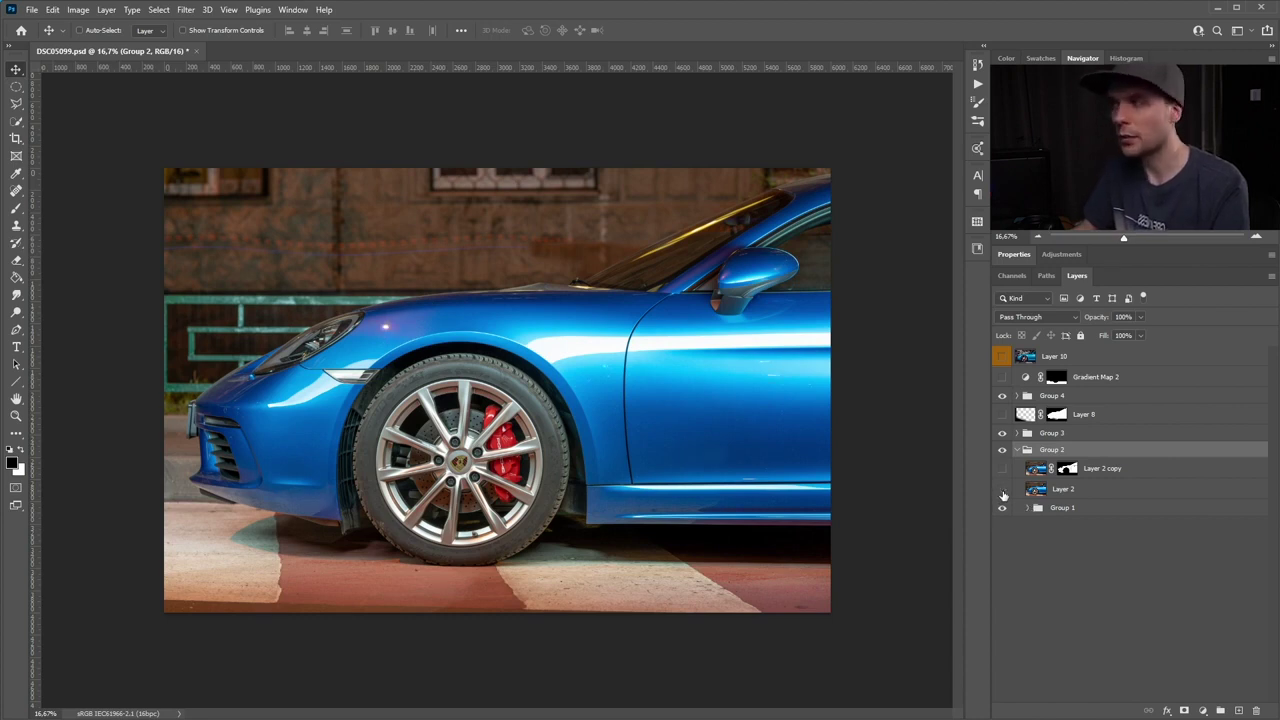
click(1003, 490)
click(1003, 492)
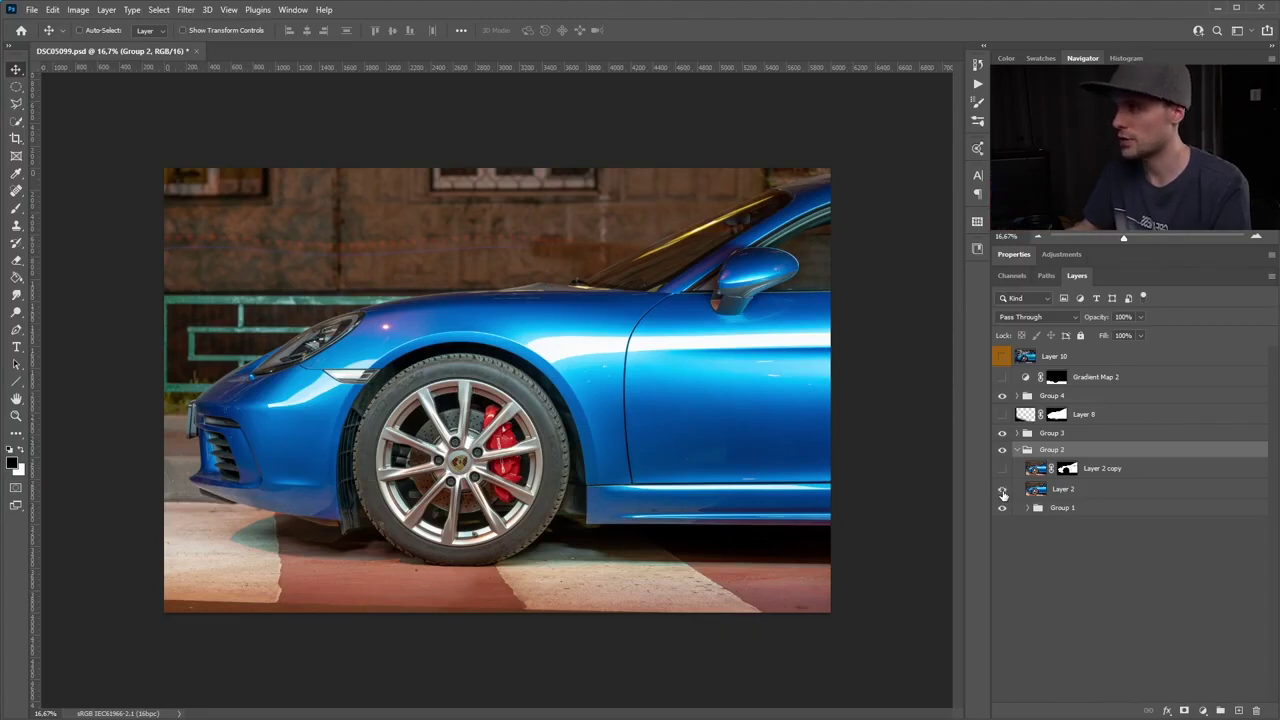
click(1003, 491)
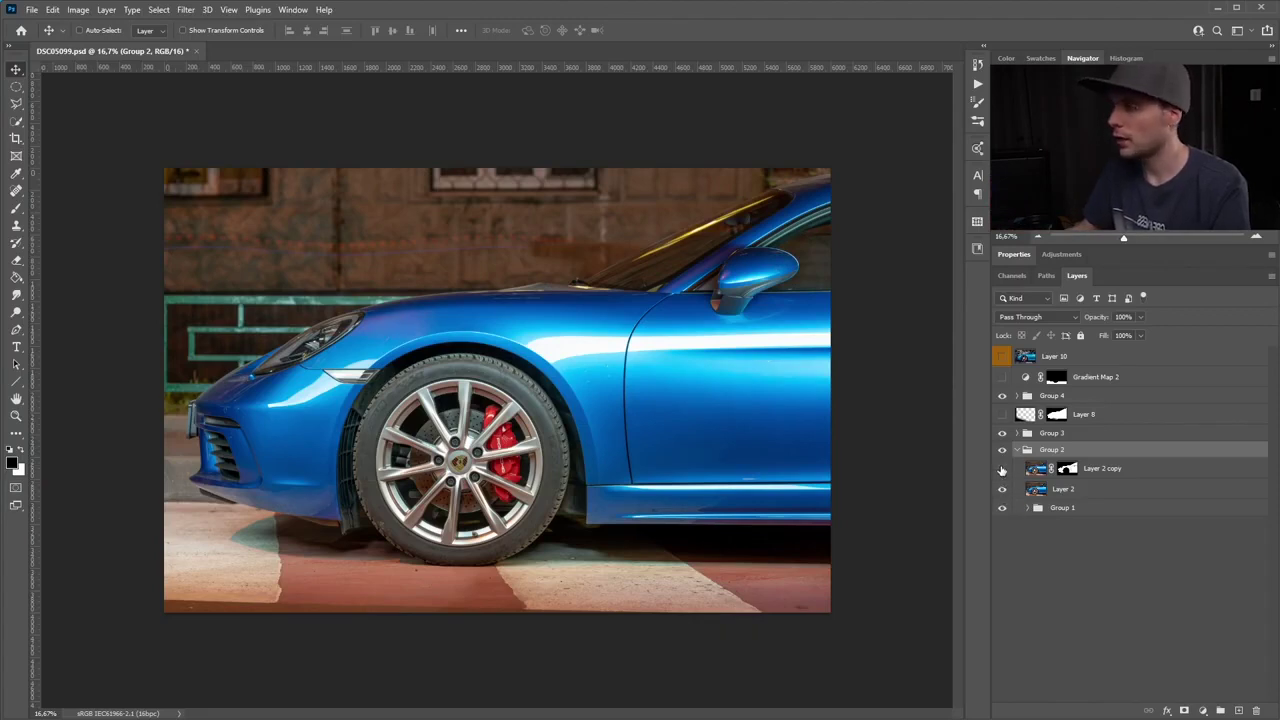
Compare Layer 2 copy's door brightening with its mask disabled and re-enabled, leaving it visible
click(1002, 468)
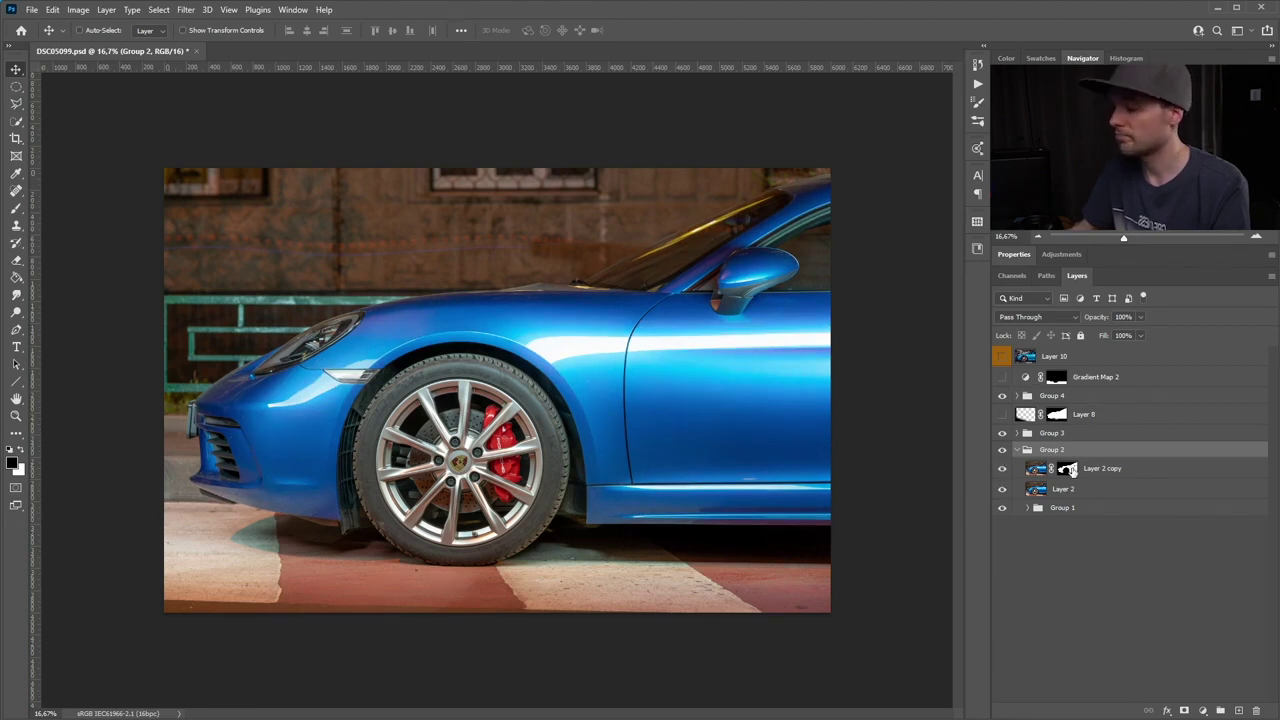
shift+click(1068, 469)
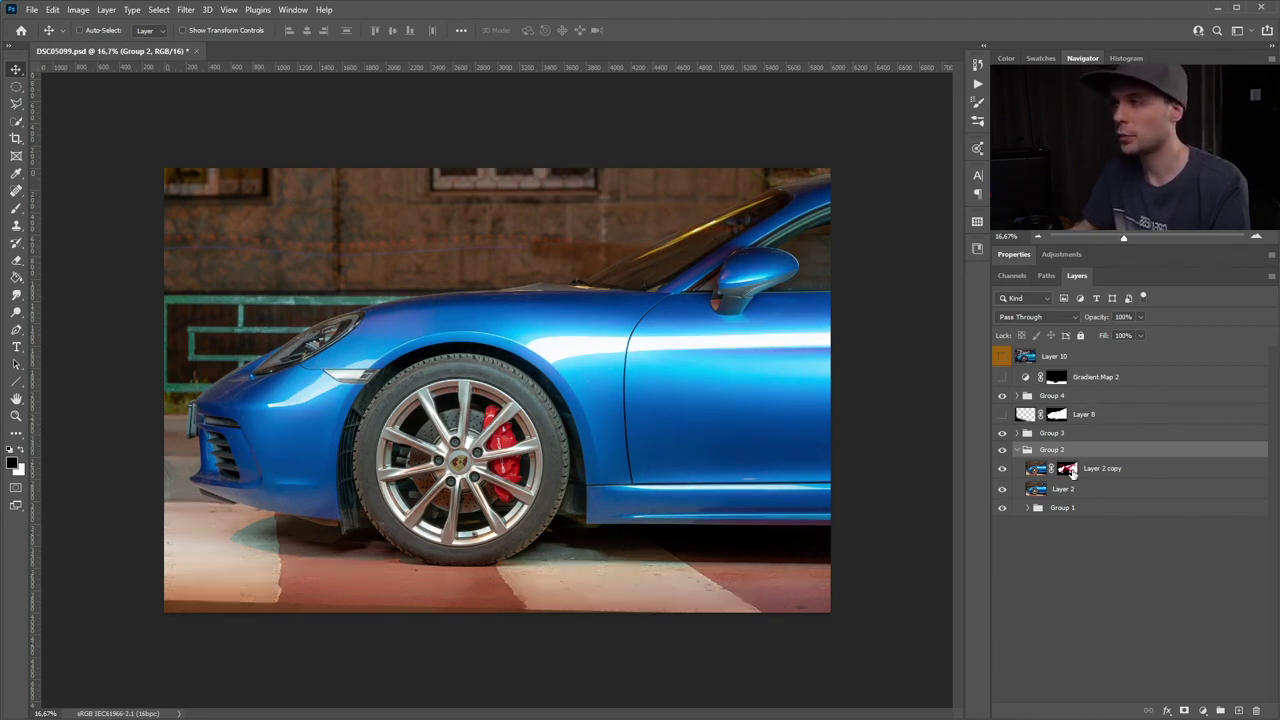
click(1002, 470)
click(1002, 472)
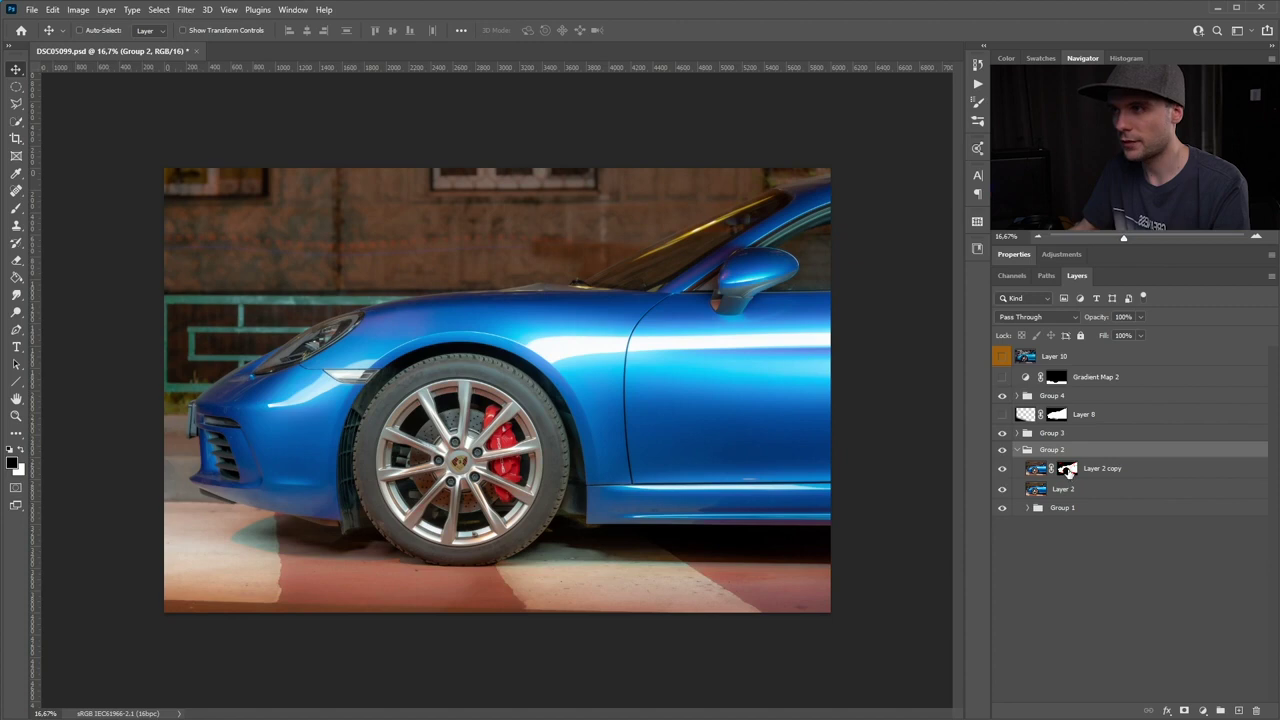
shift+click(1068, 470)
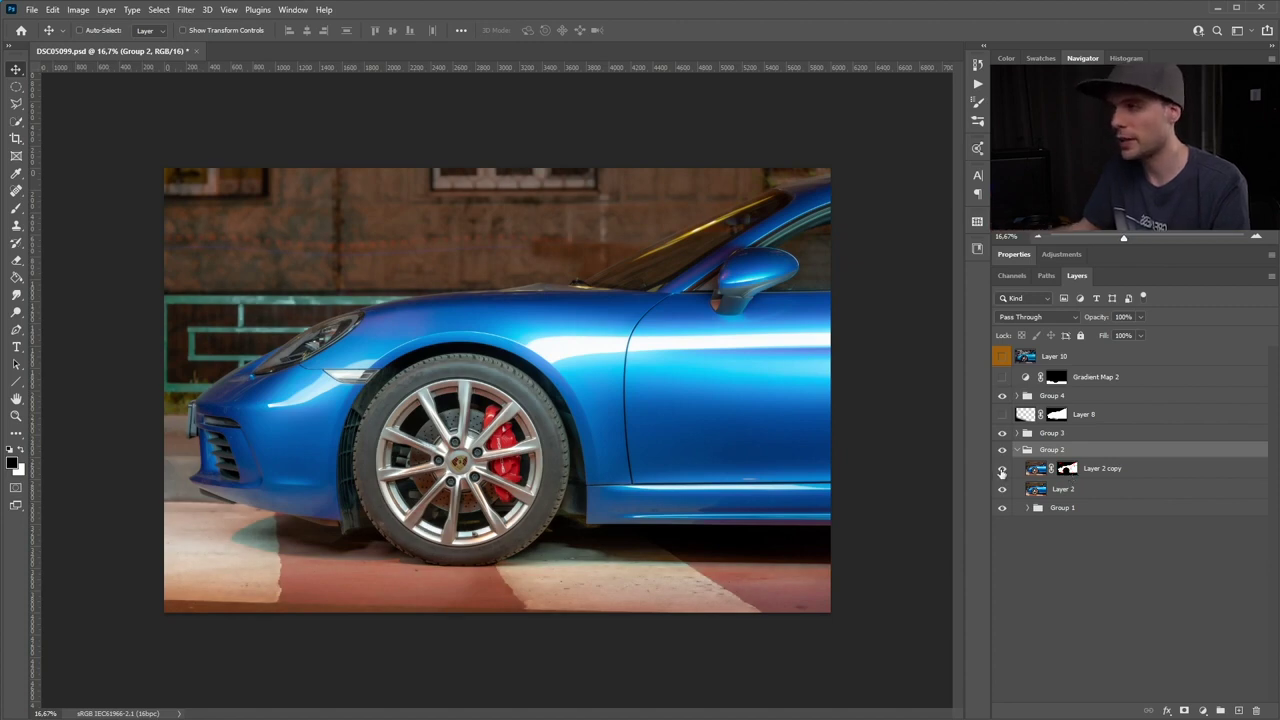
click(1001, 470)
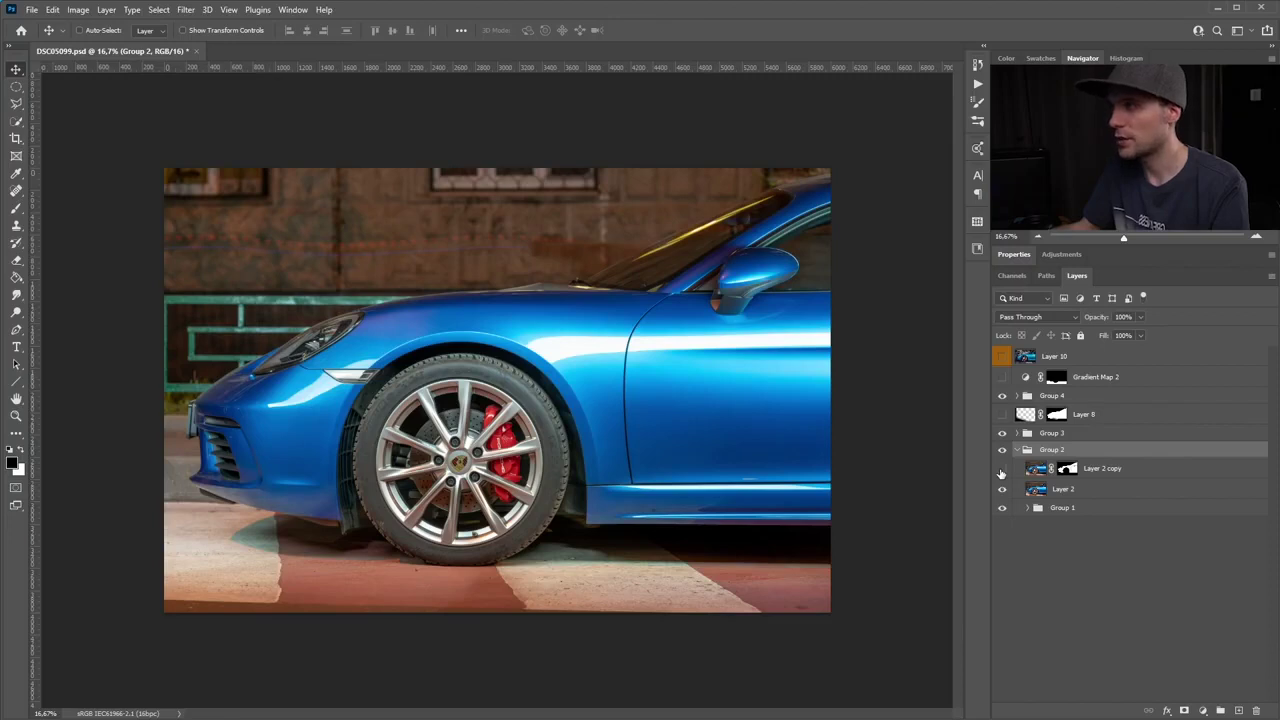
click(1001, 470)
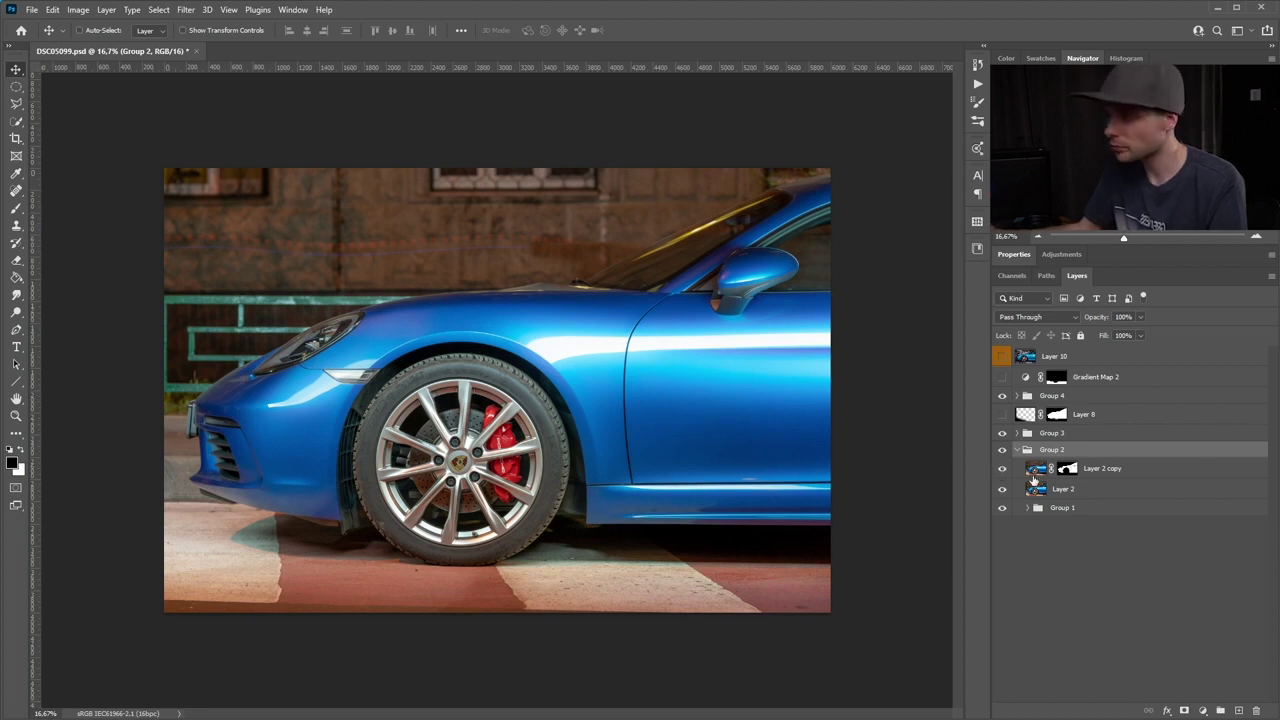
Select Layer 2 copy, collapse Group 2 and expand Group 3
click(1041, 476)
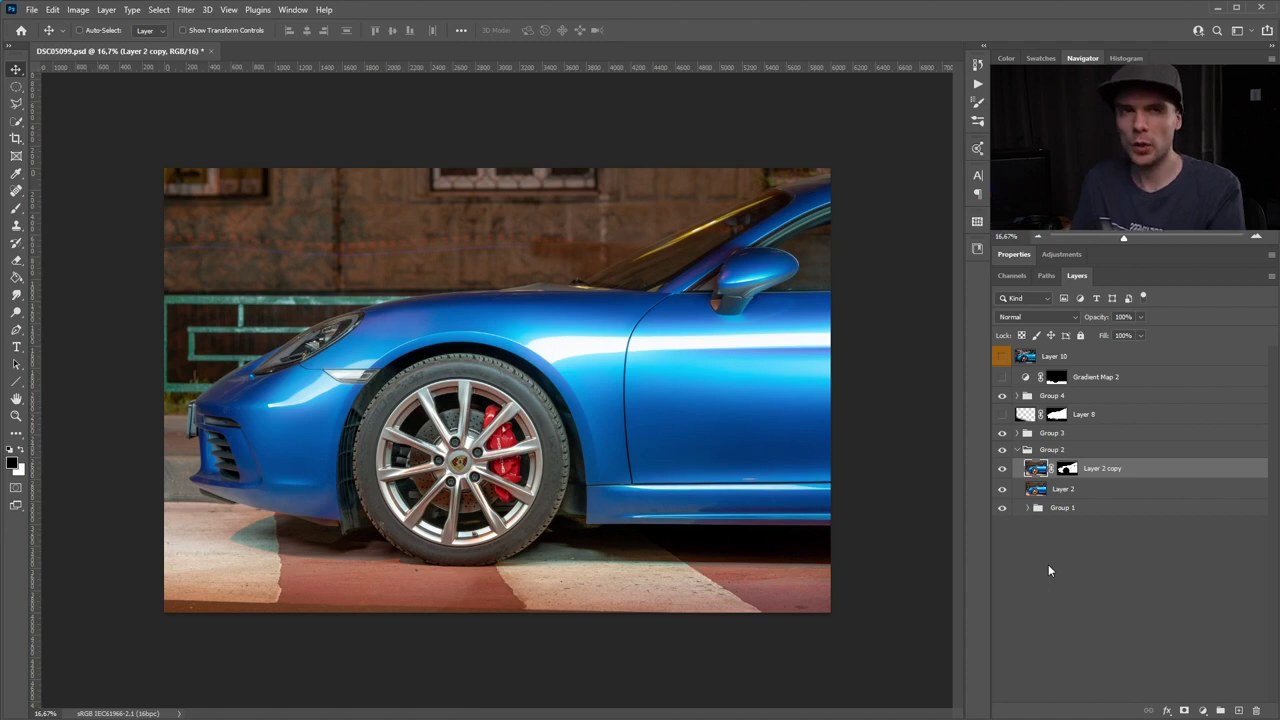
click(1019, 452)
click(1017, 433)
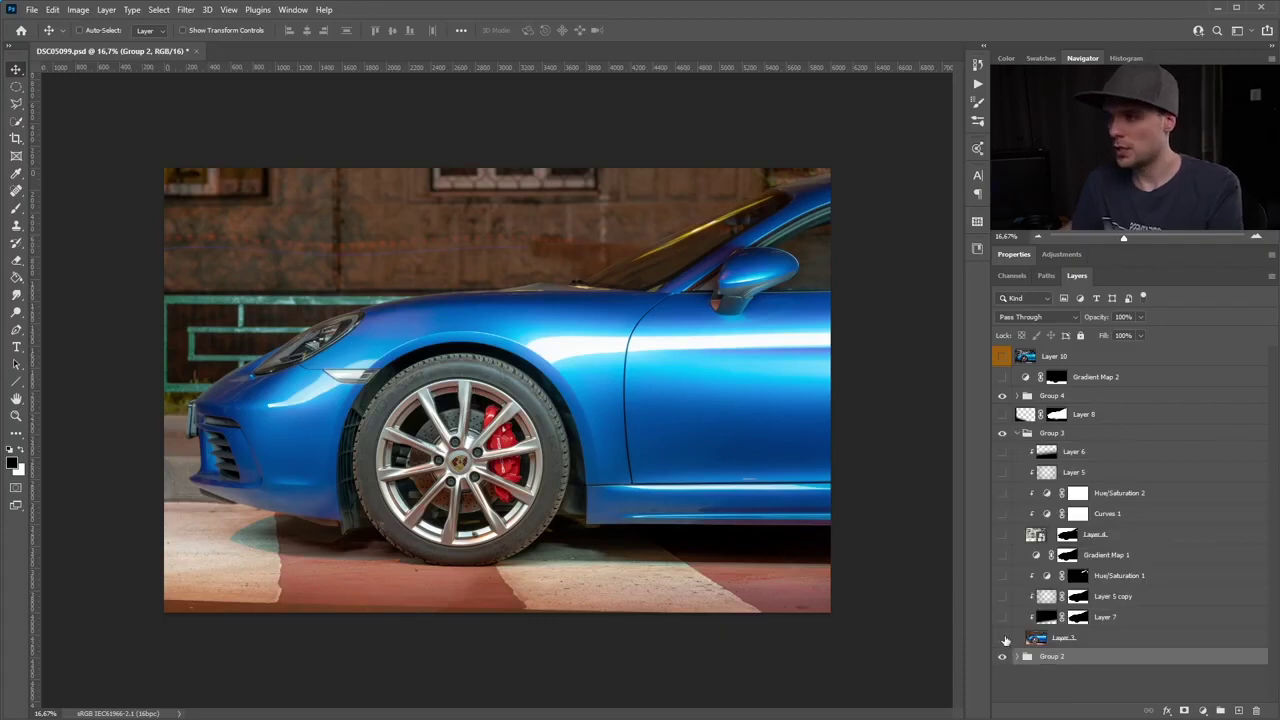
click(1004, 640)
click(1003, 641)
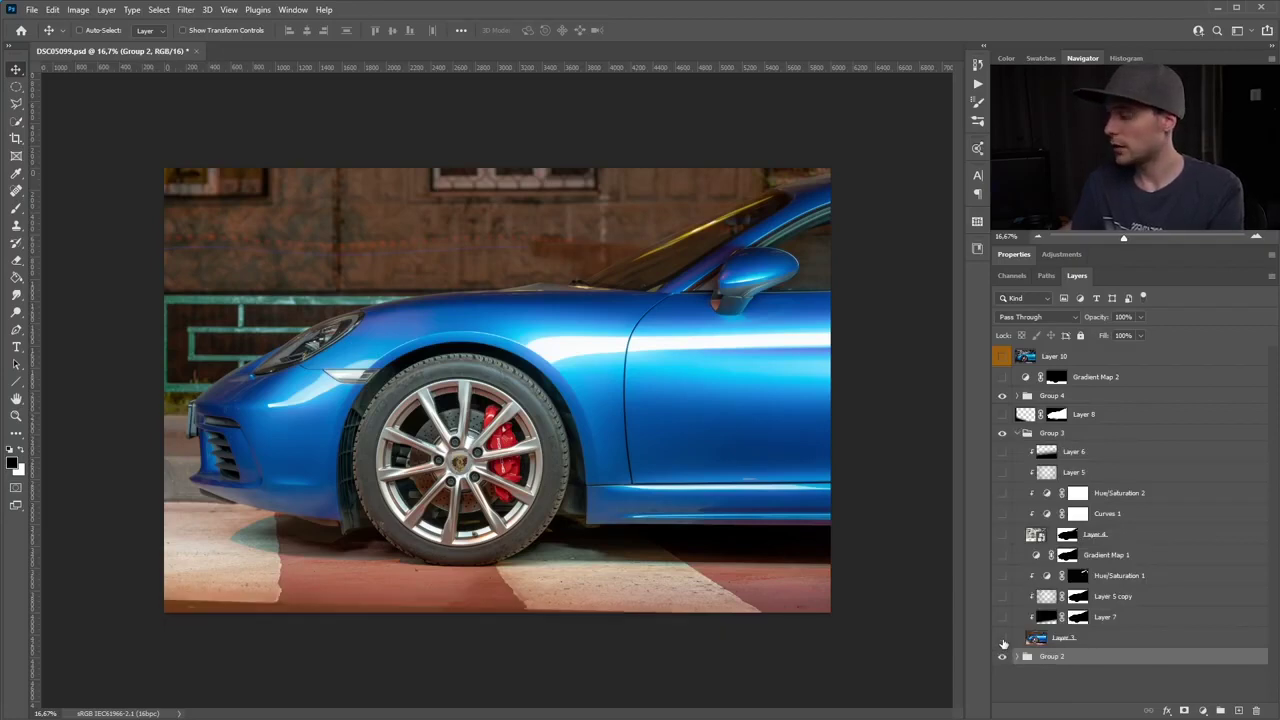
click(1003, 641)
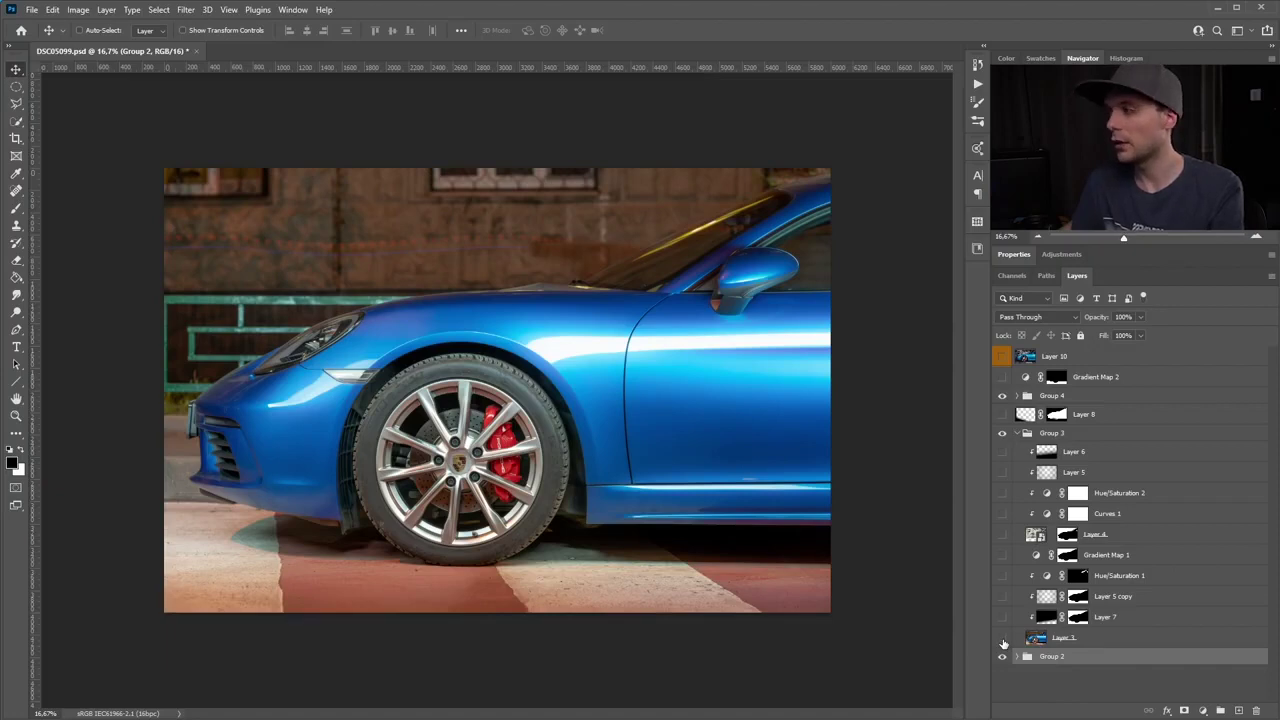
click(1003, 641)
click(1003, 641)
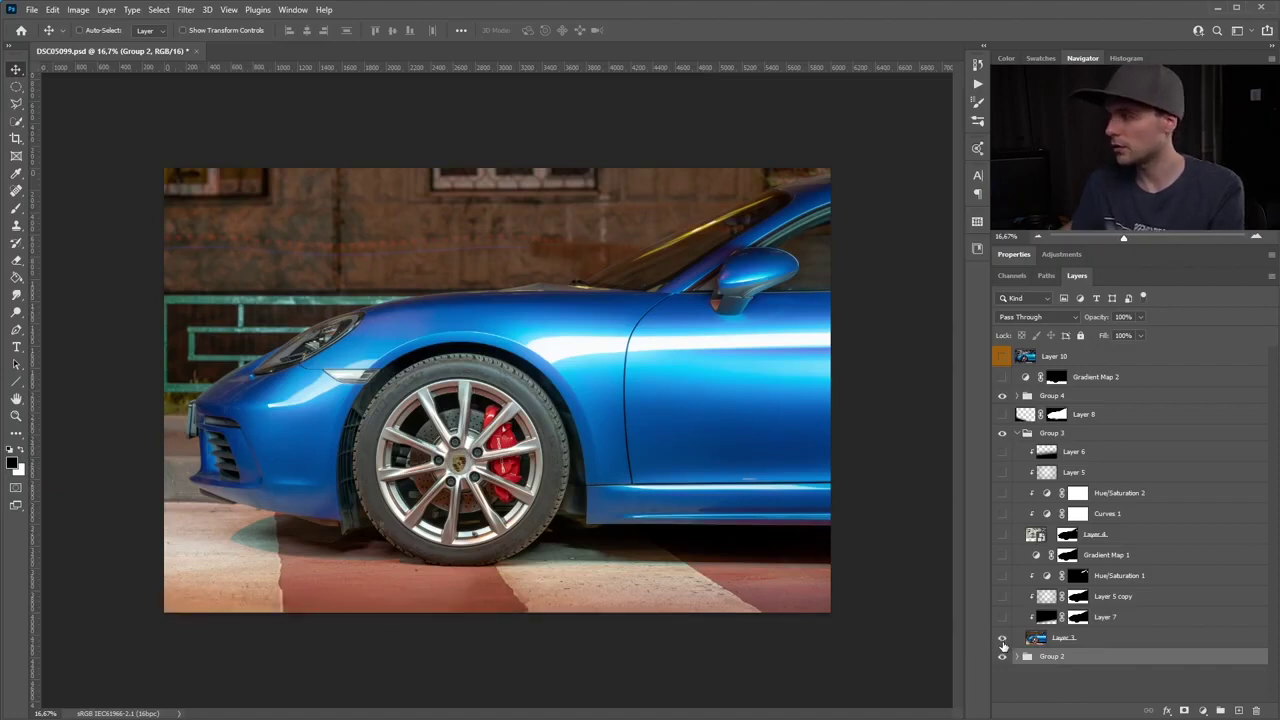
click(1003, 641)
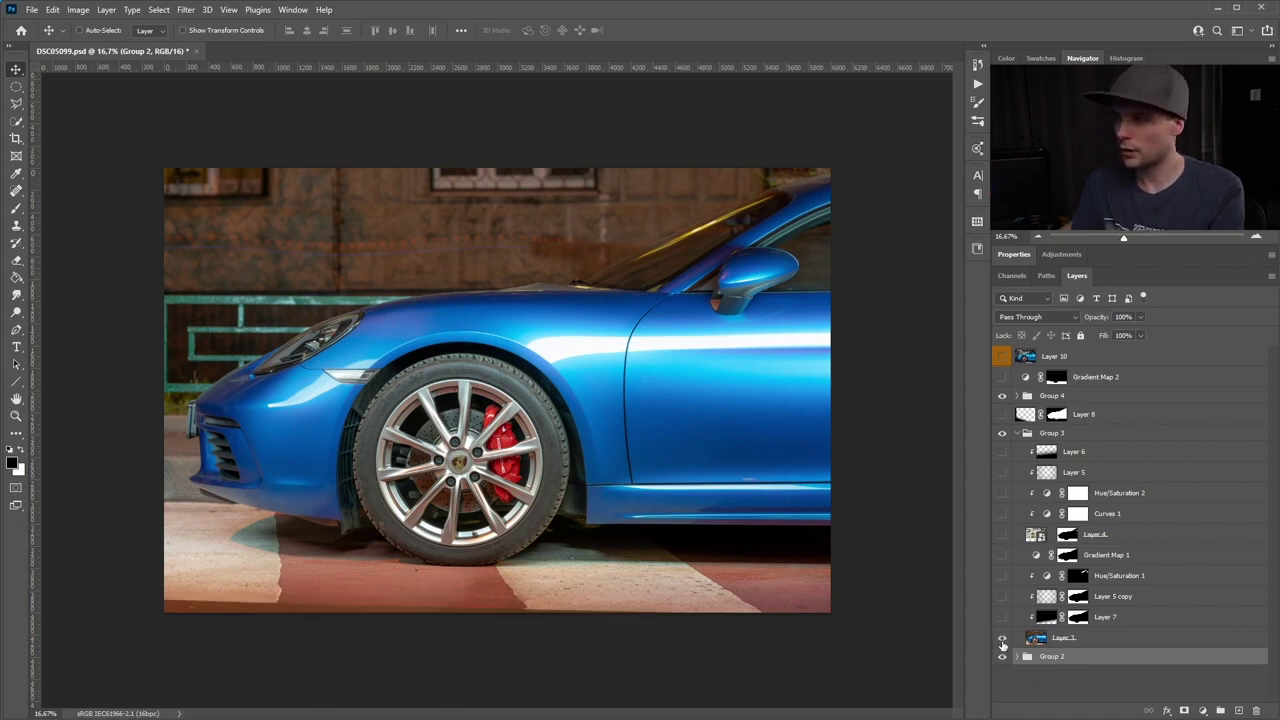
click(1003, 640)
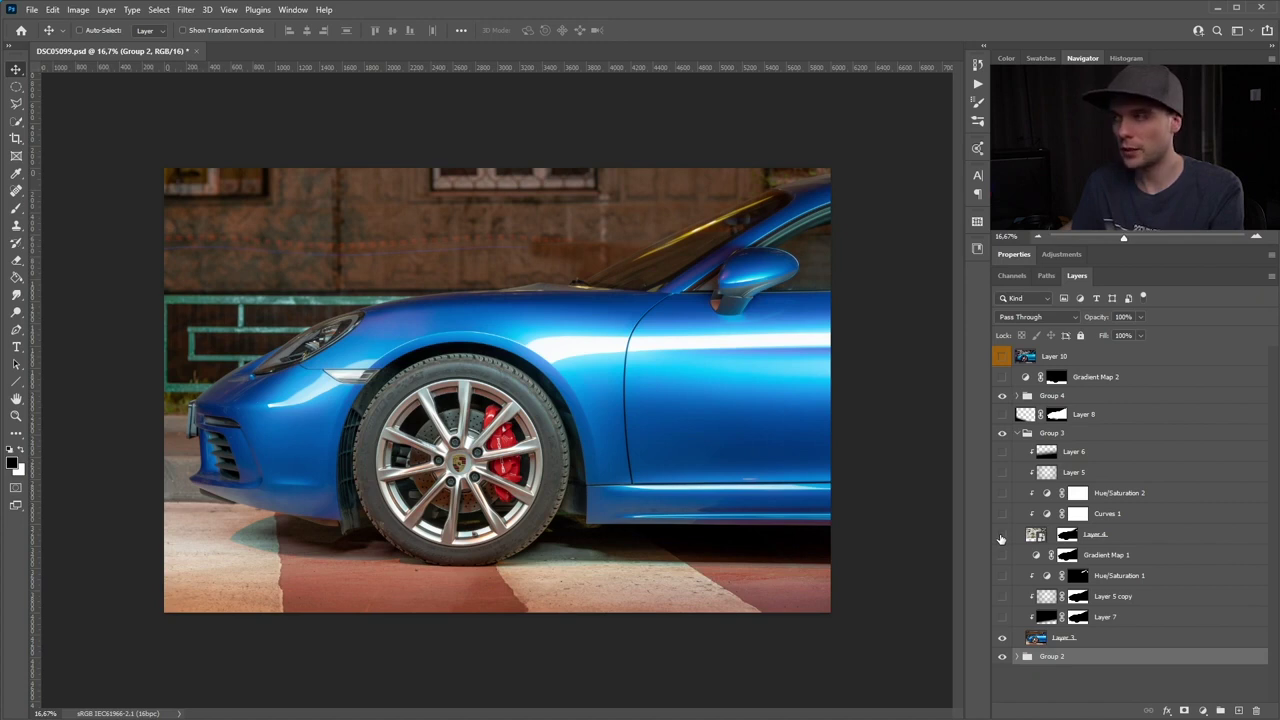
Display the car and window_side paths from the Paths panel, then return to Layers
click(1046, 275)
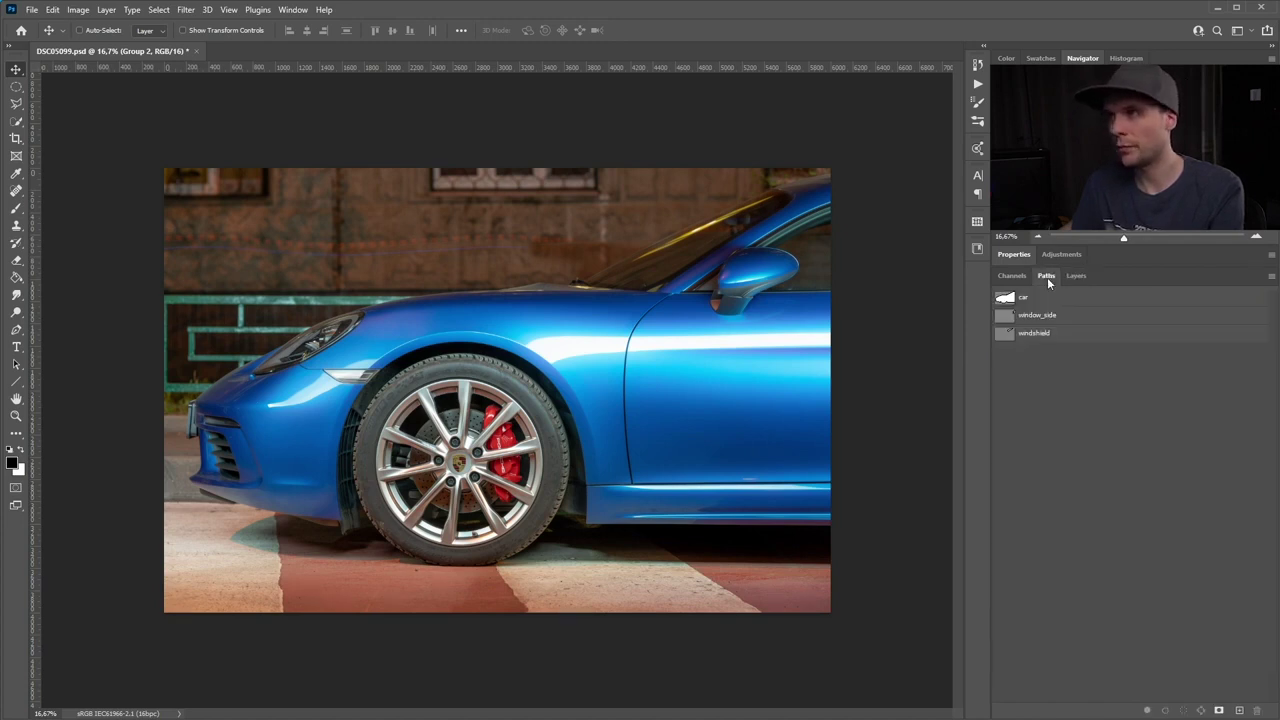
click(1005, 298)
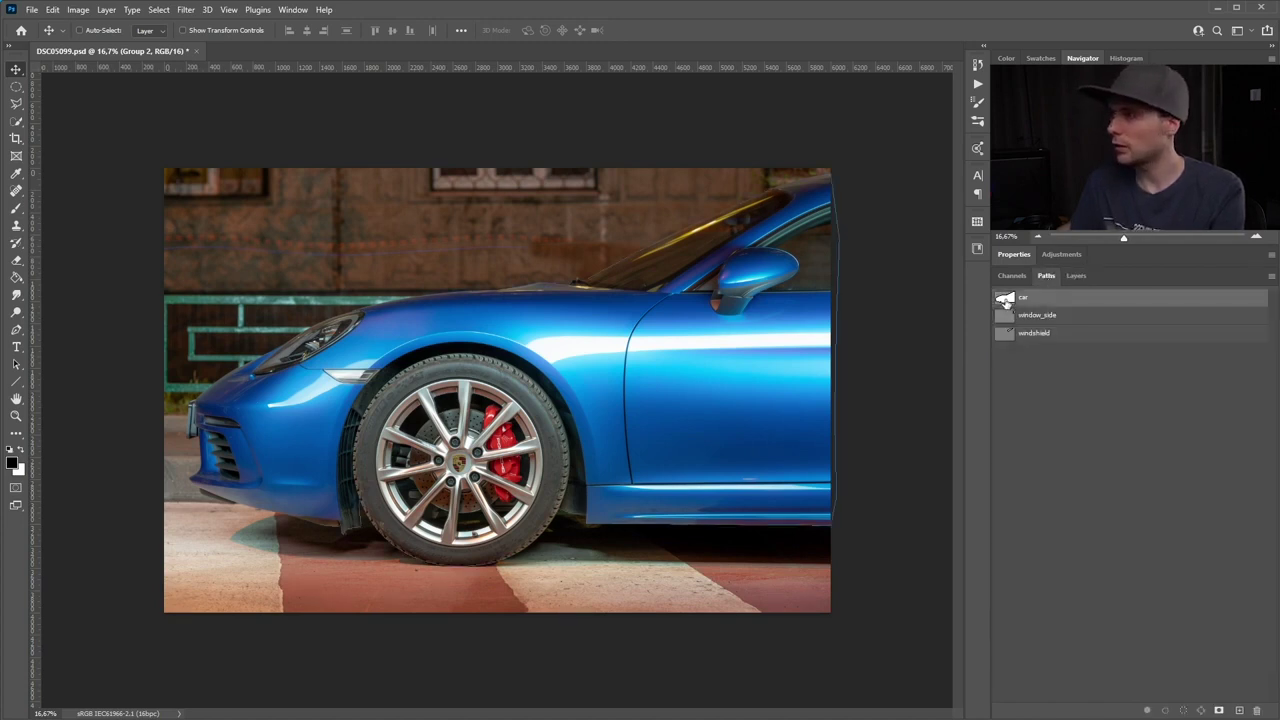
click(1005, 315)
click(1076, 275)
Select Layer 7, then turn on and select Layer 4 to place the face mural behind the car
click(1046, 617)
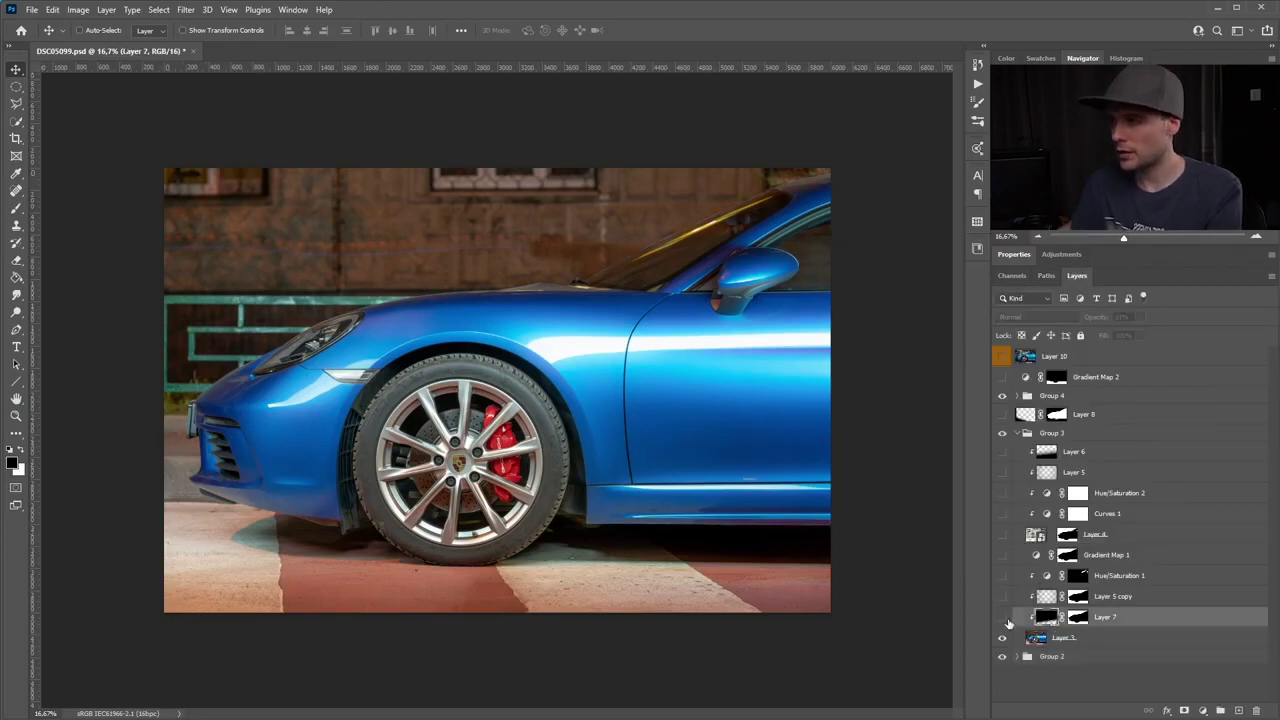
click(1003, 535)
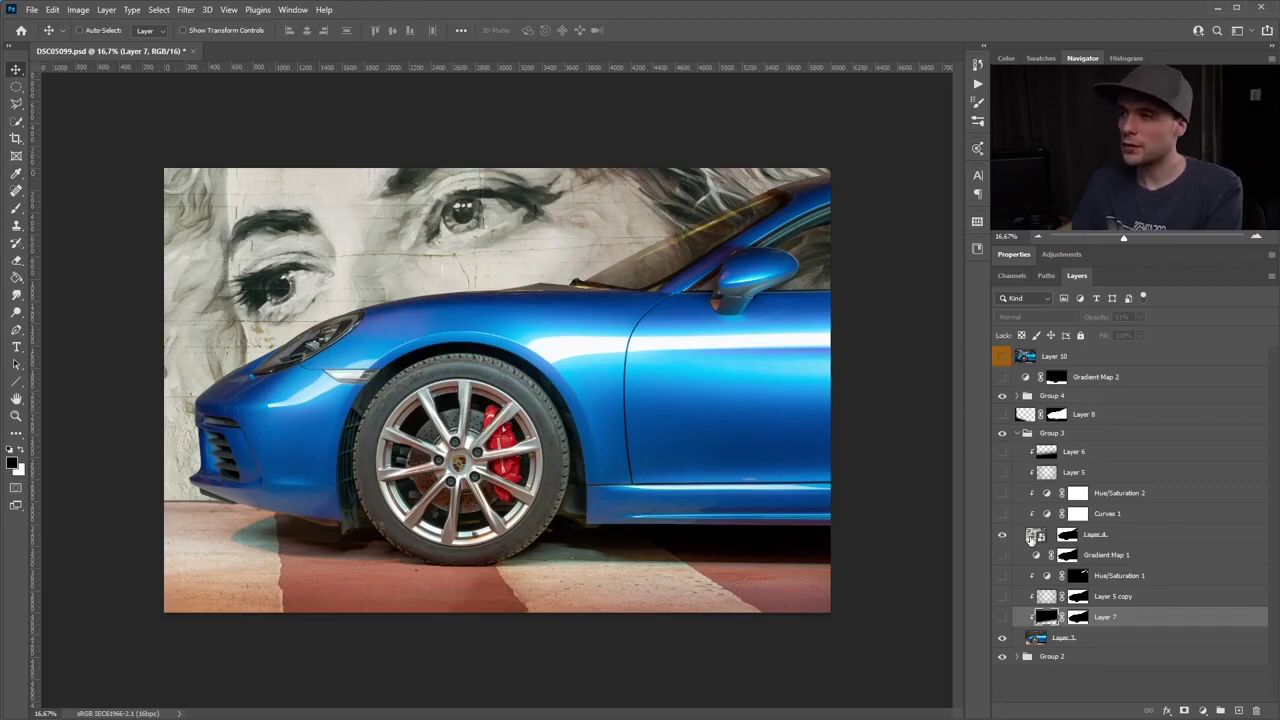
click(1033, 537)
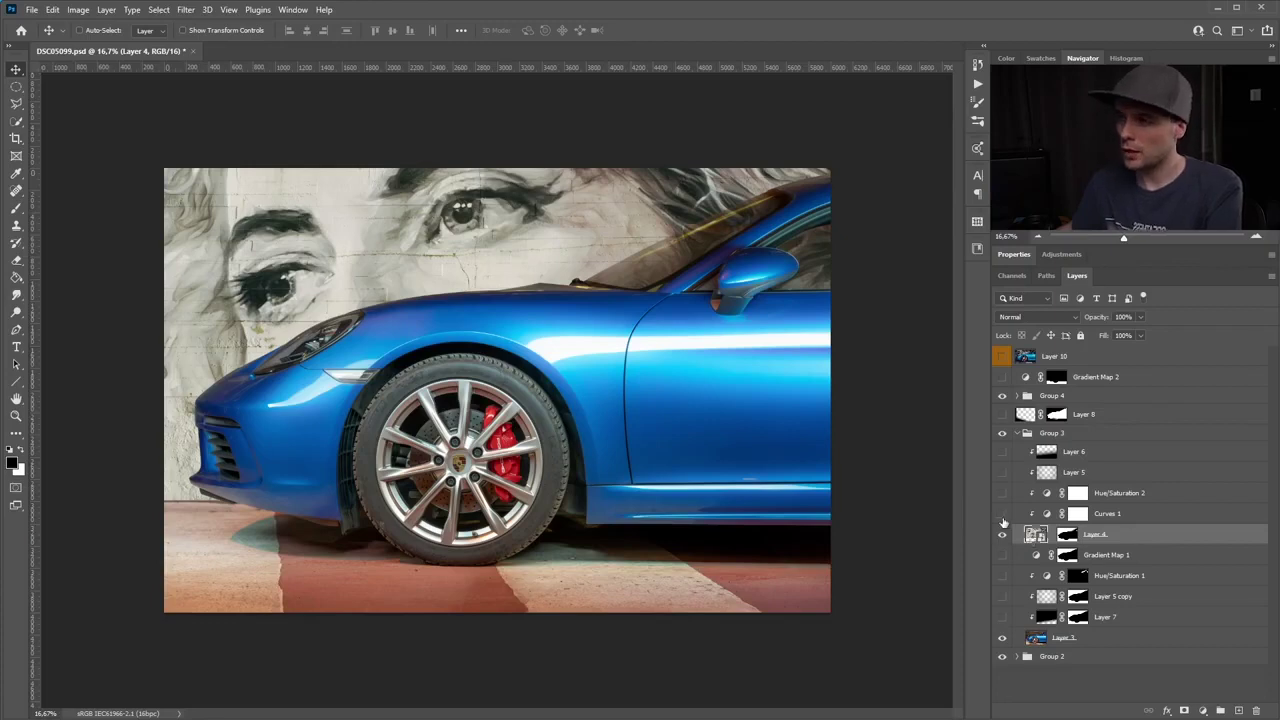
Turn on Curves 1, Layer 5, Layer 6 and Layer 7 to darken the wall, left edge and floor
click(1002, 514)
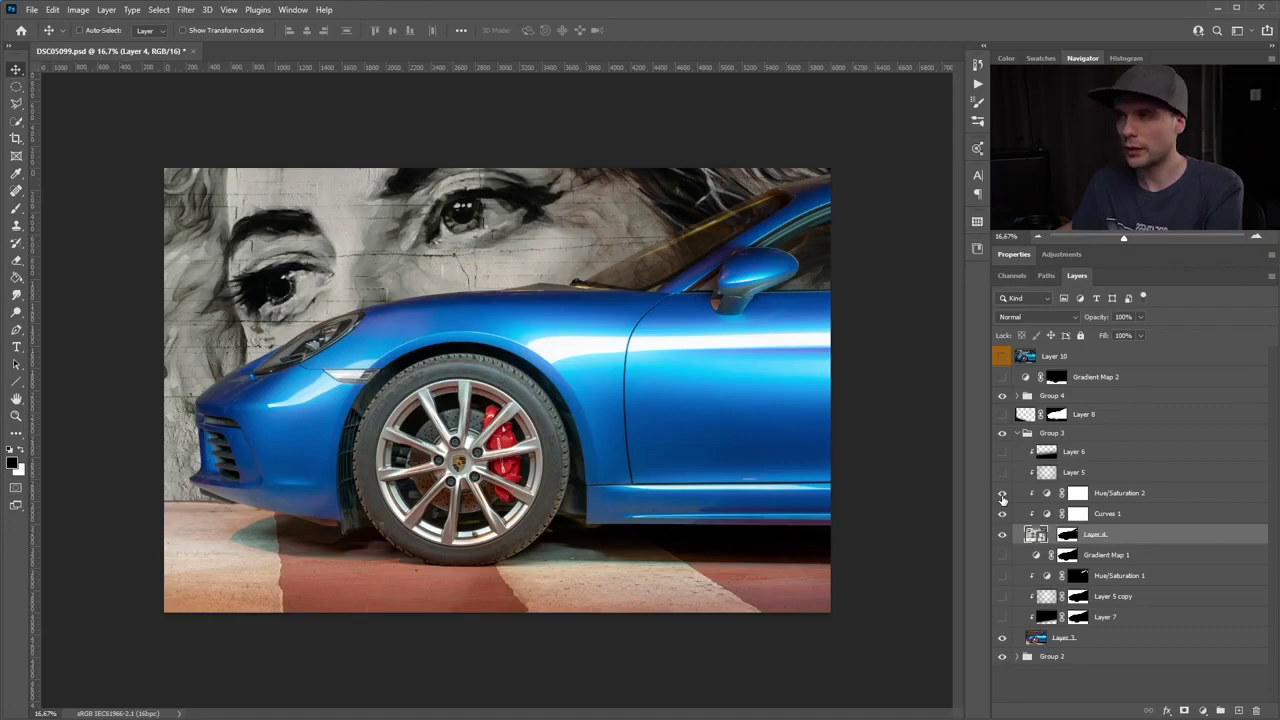
click(1002, 473)
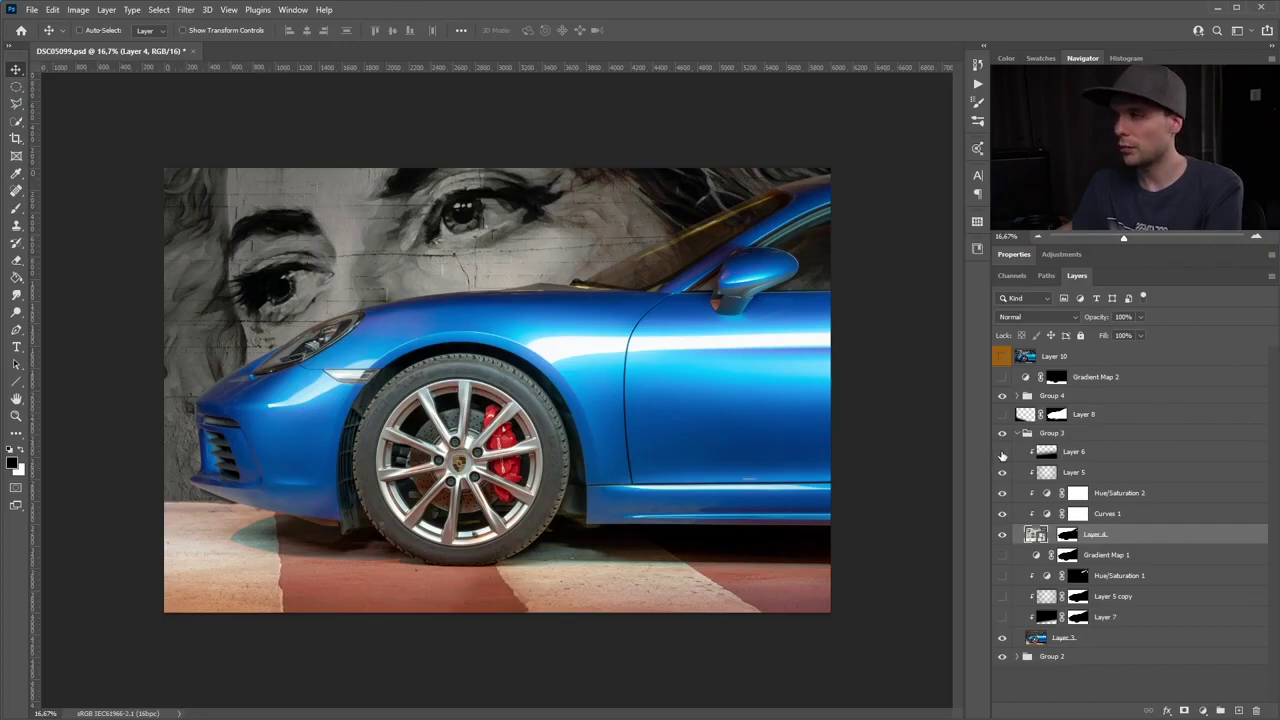
click(1002, 453)
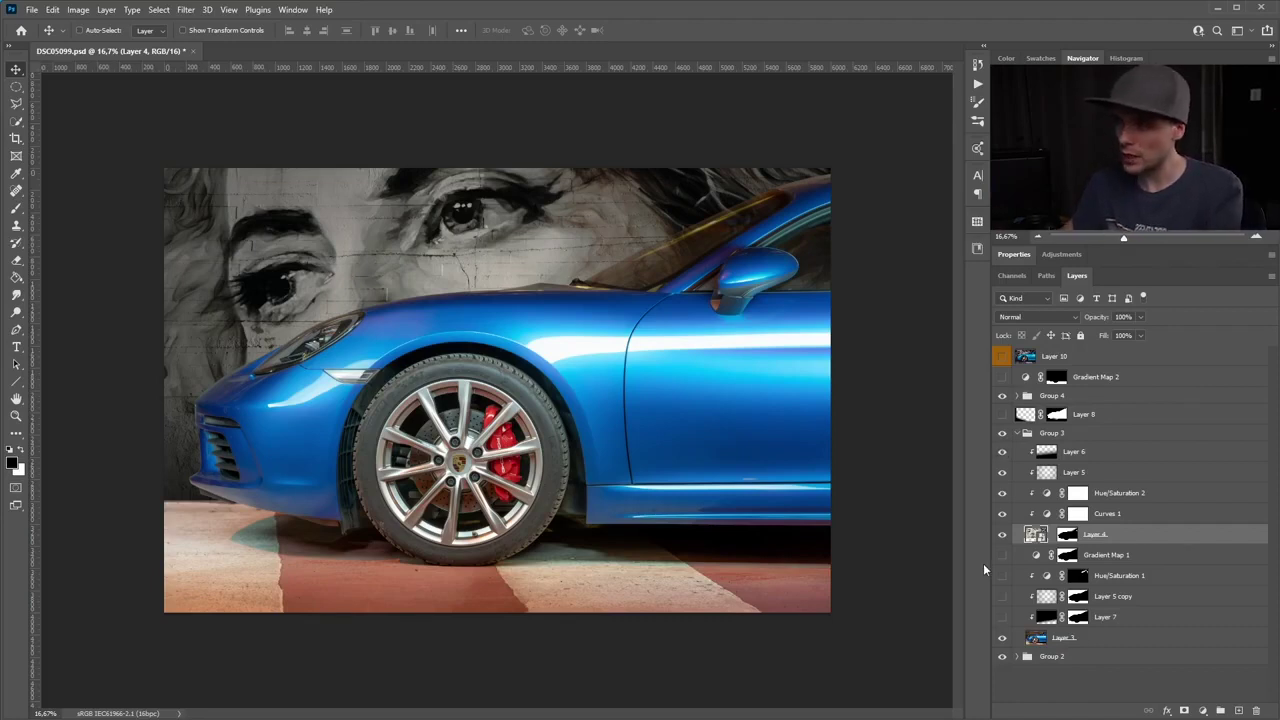
click(1003, 618)
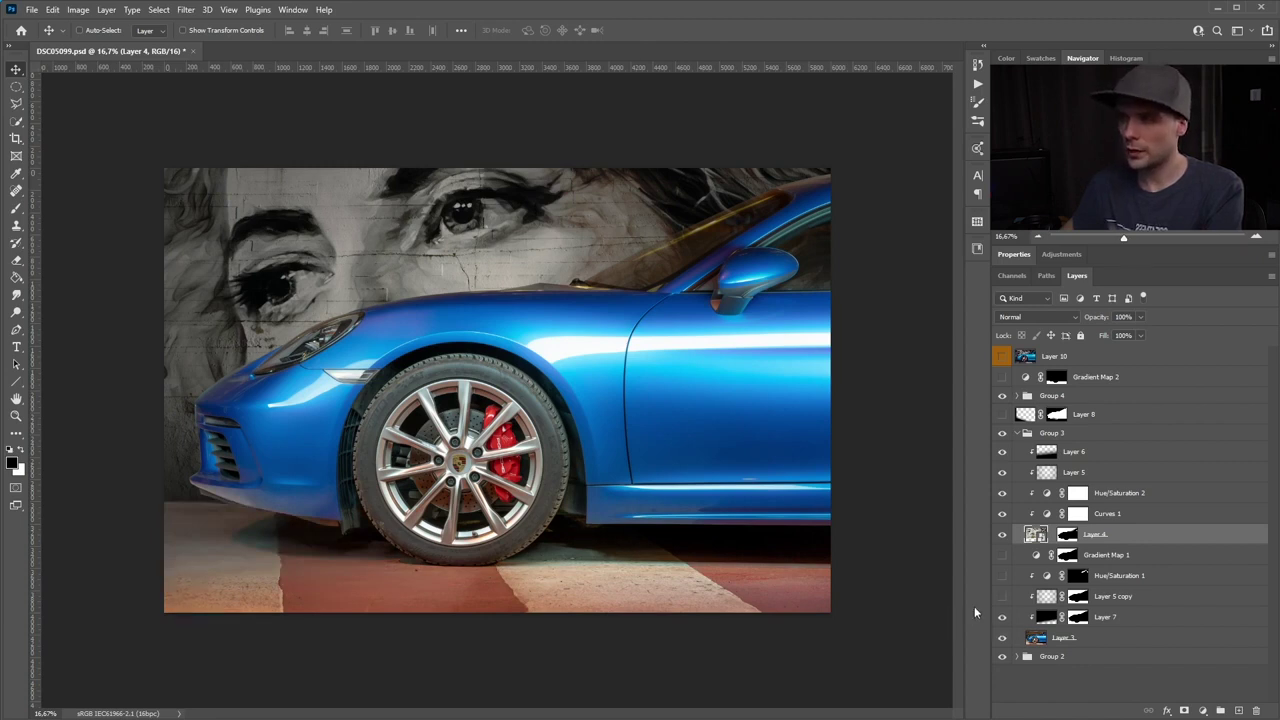
Show Layer 5 copy for the floor tone, toggle Hue/Saturation 1 on and off, then collapse Group 3
click(1002, 597)
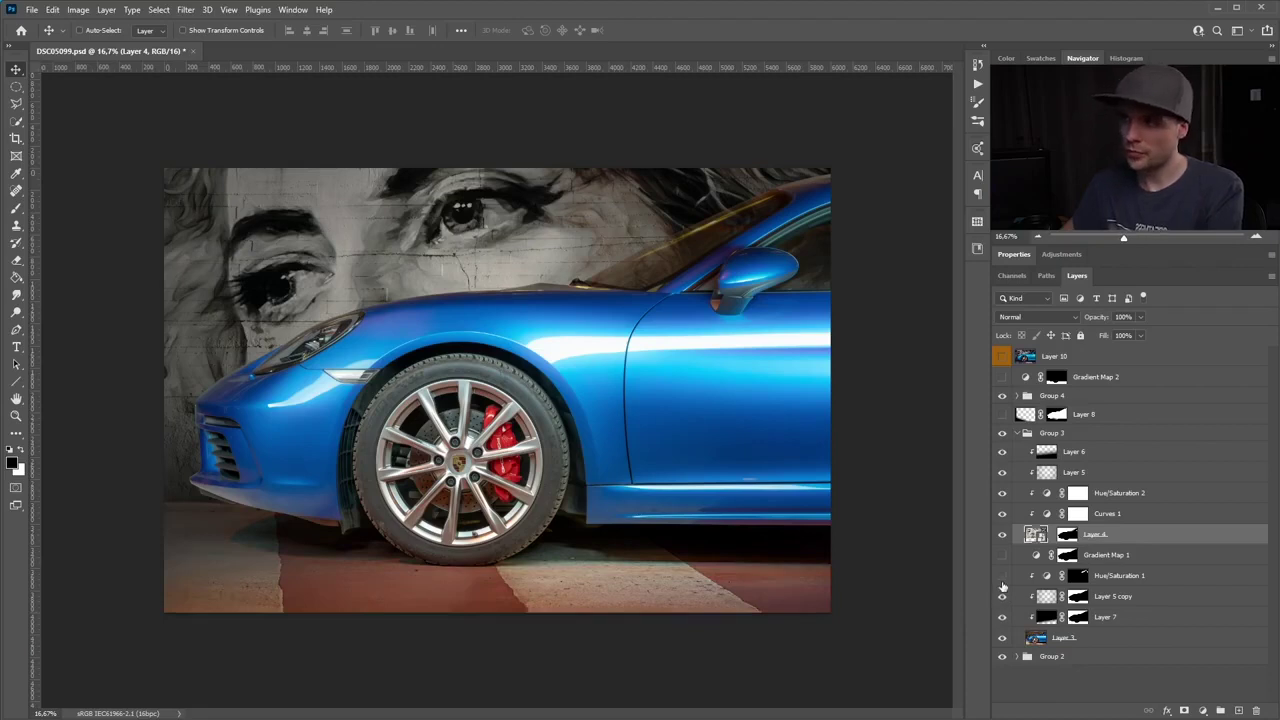
click(1002, 577)
click(1002, 577)
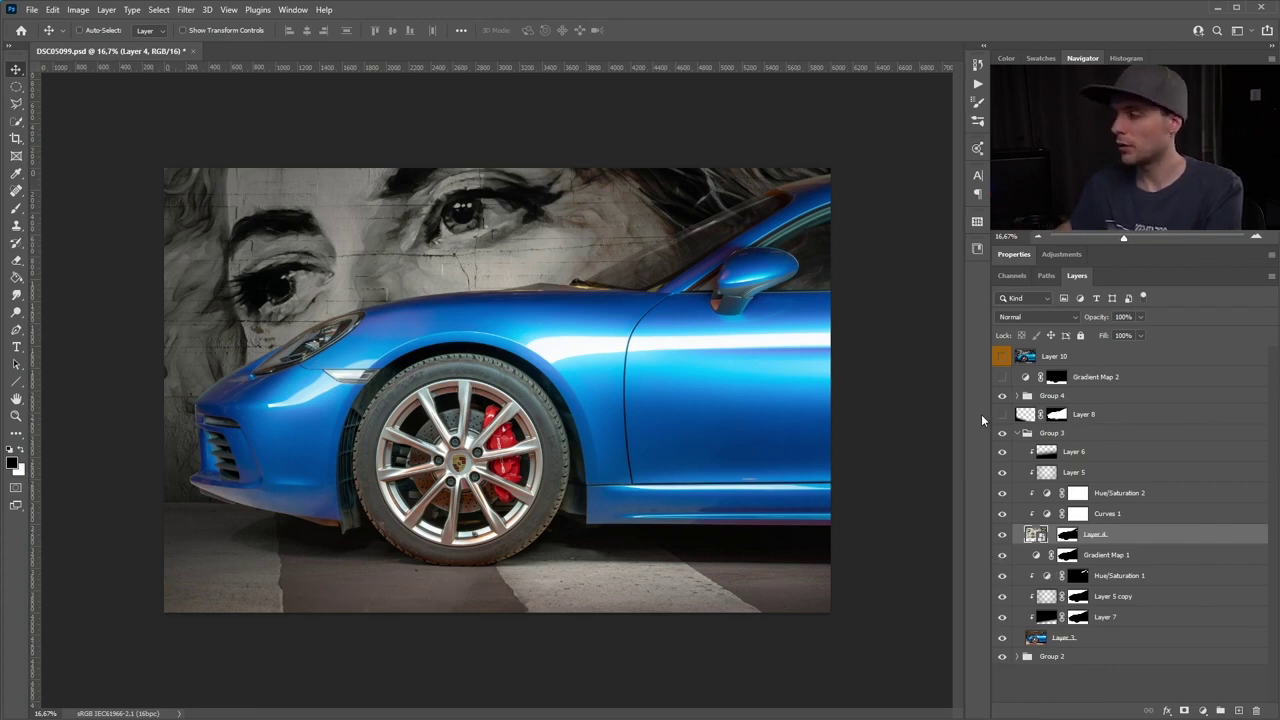
click(1017, 433)
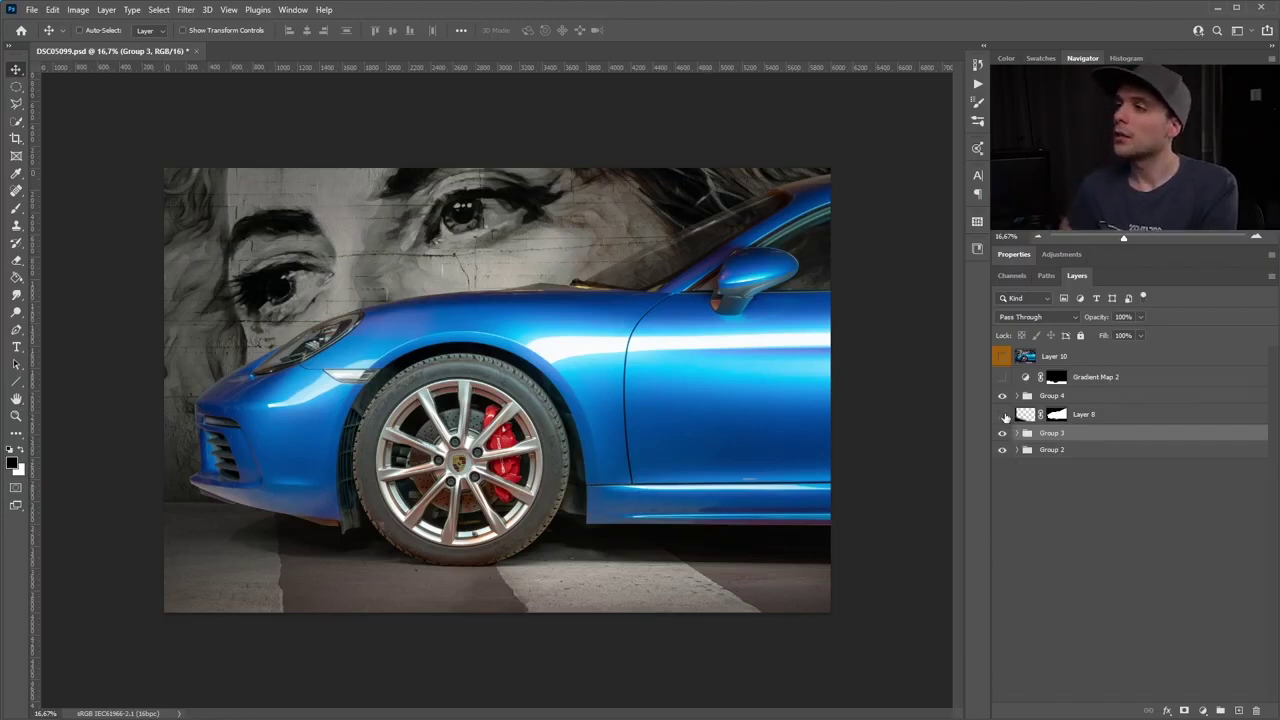
Show Layer 8 to shade under the front bumper and expand Group 4
click(1002, 415)
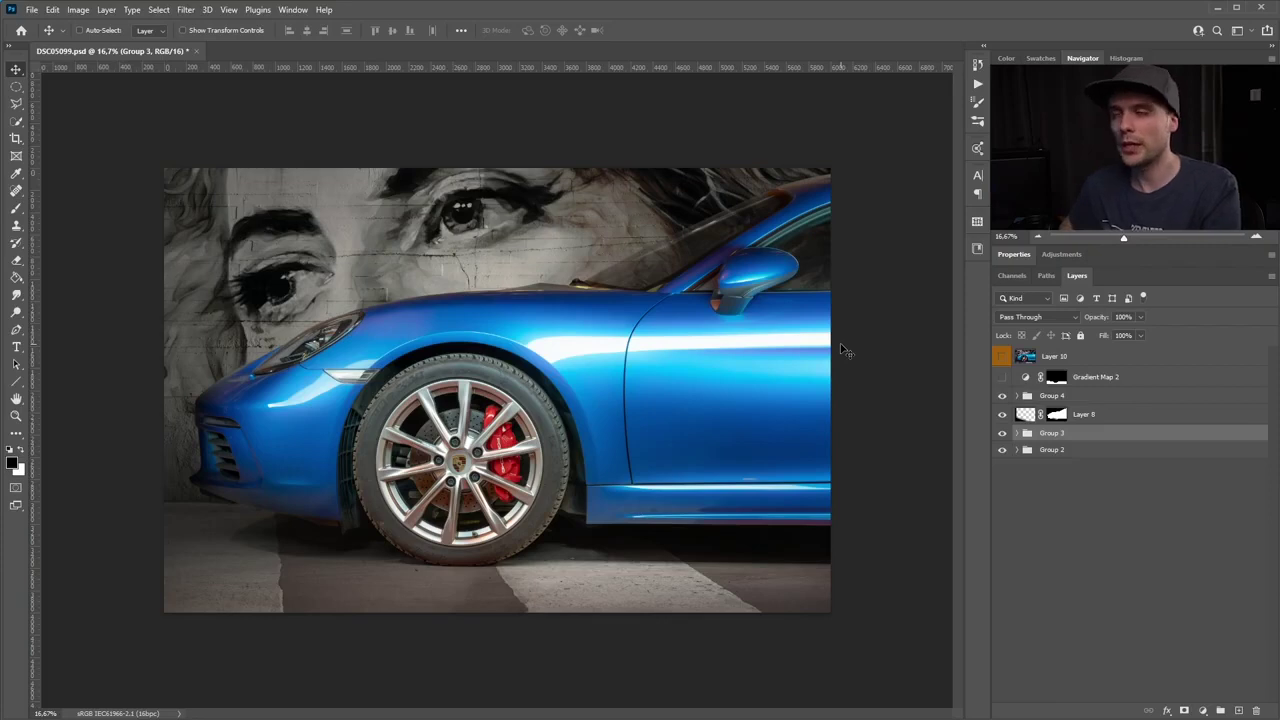
click(1016, 396)
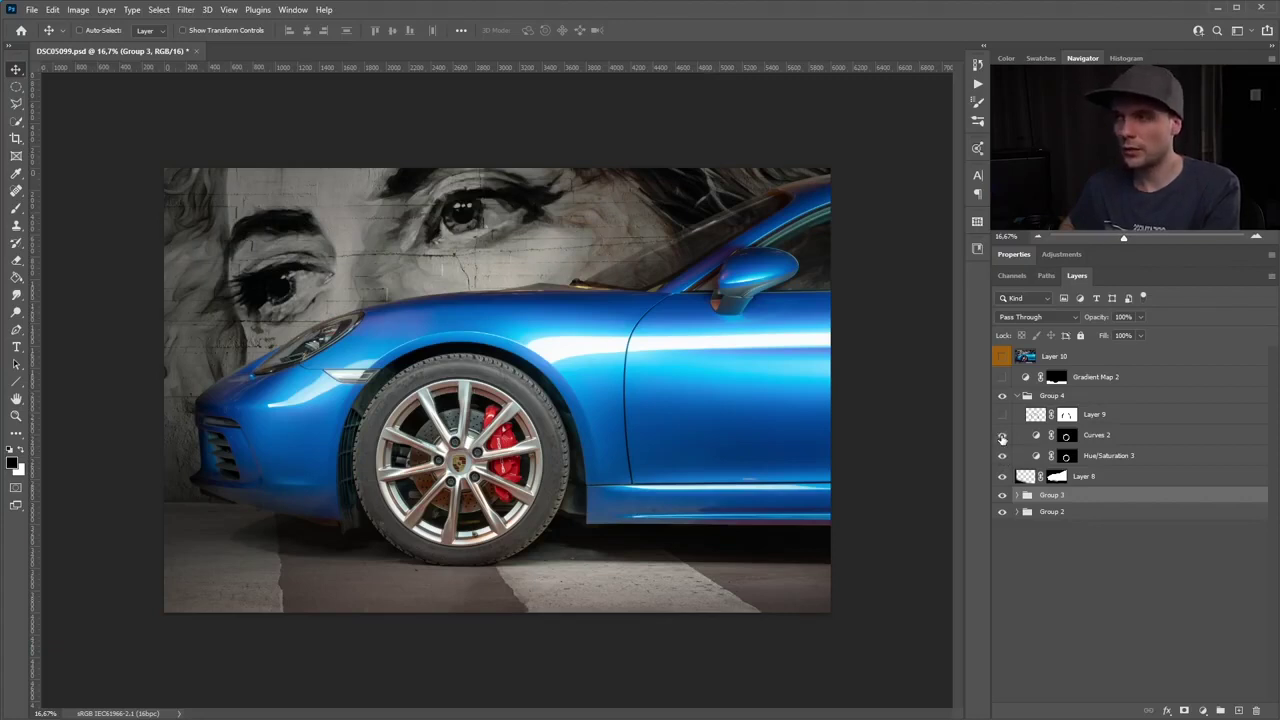
Turn on Curves 2 and Layer 9 to darken the wheel area, then collapse Group 4
click(1002, 436)
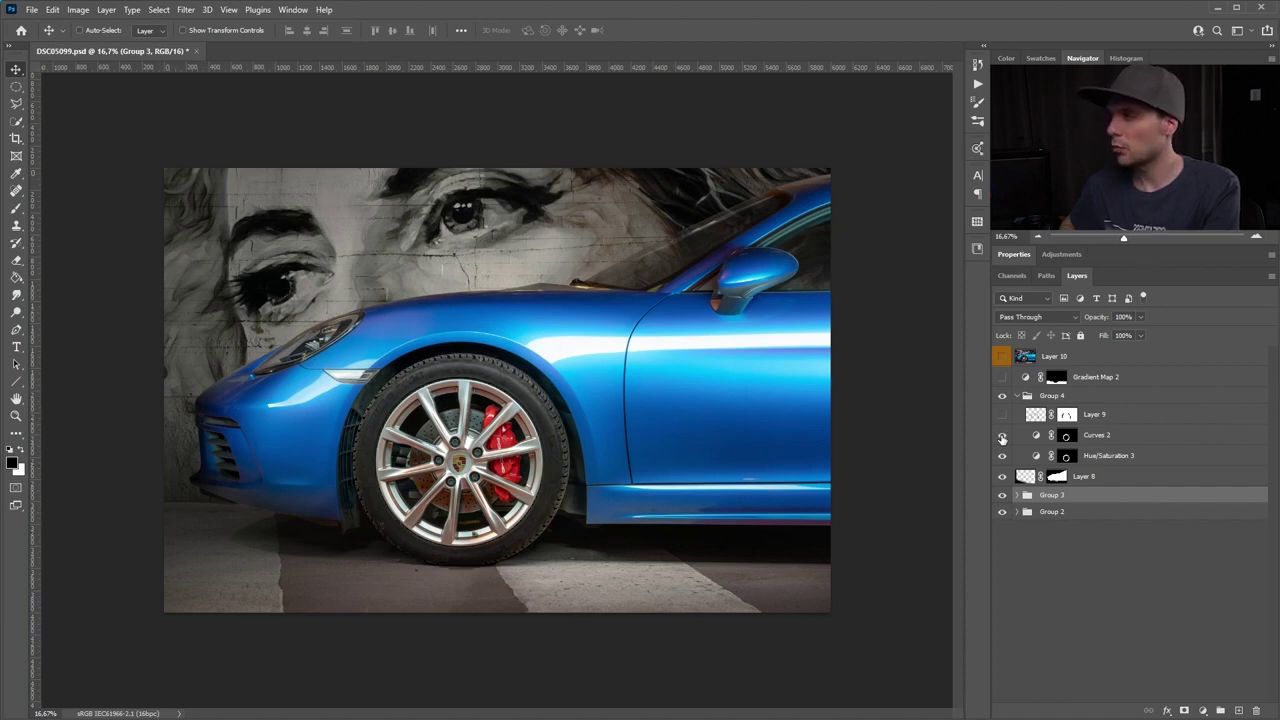
click(1002, 415)
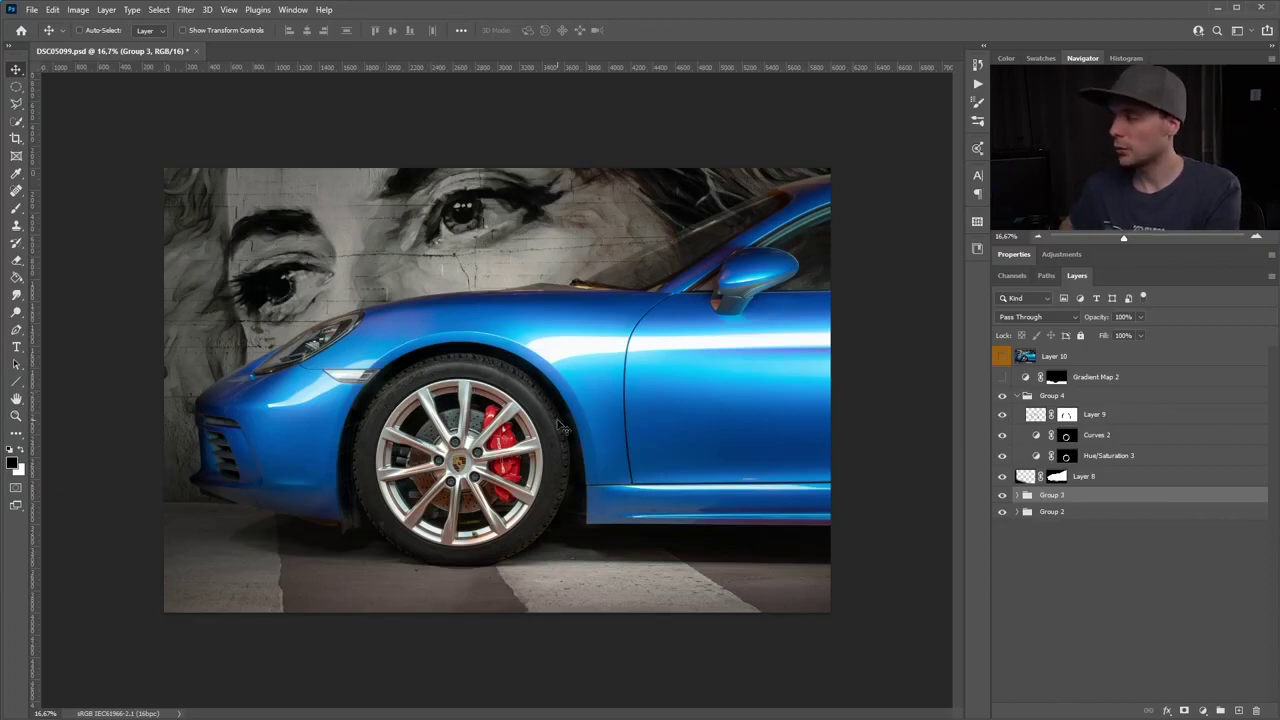
click(1016, 396)
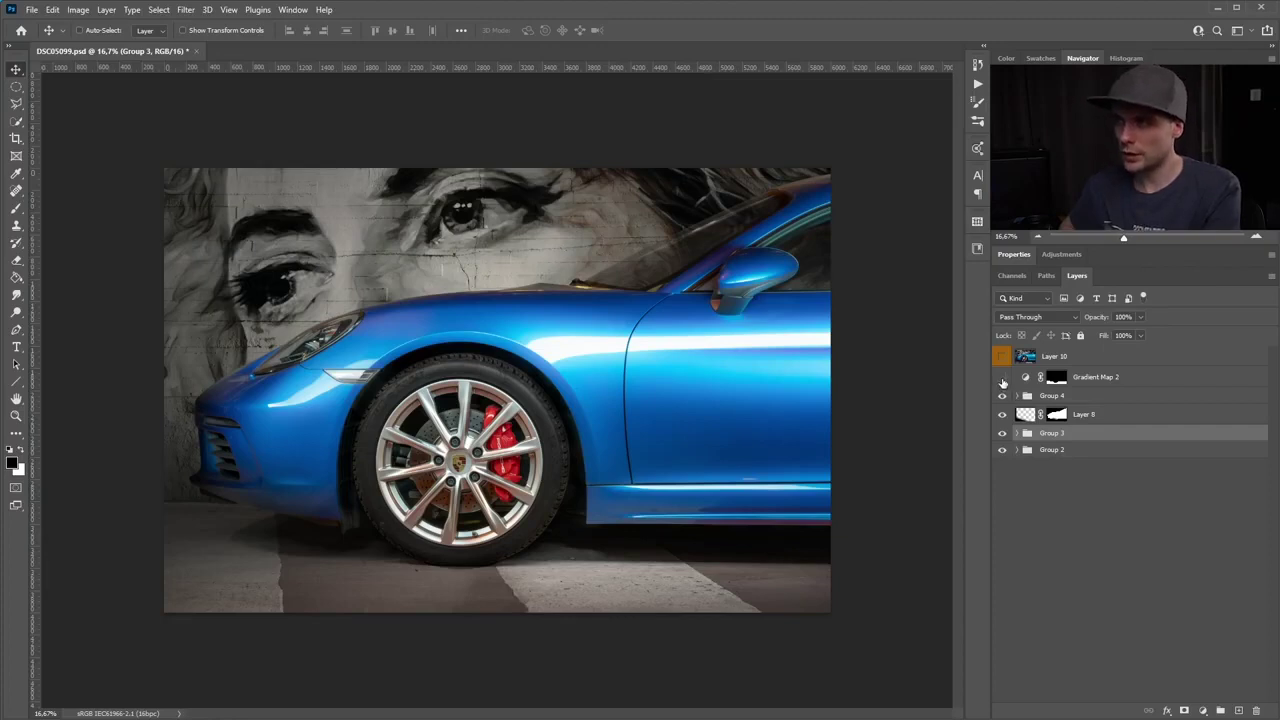
Make Gradient Map 2 visible, darkening the lower-left floor
click(1002, 378)
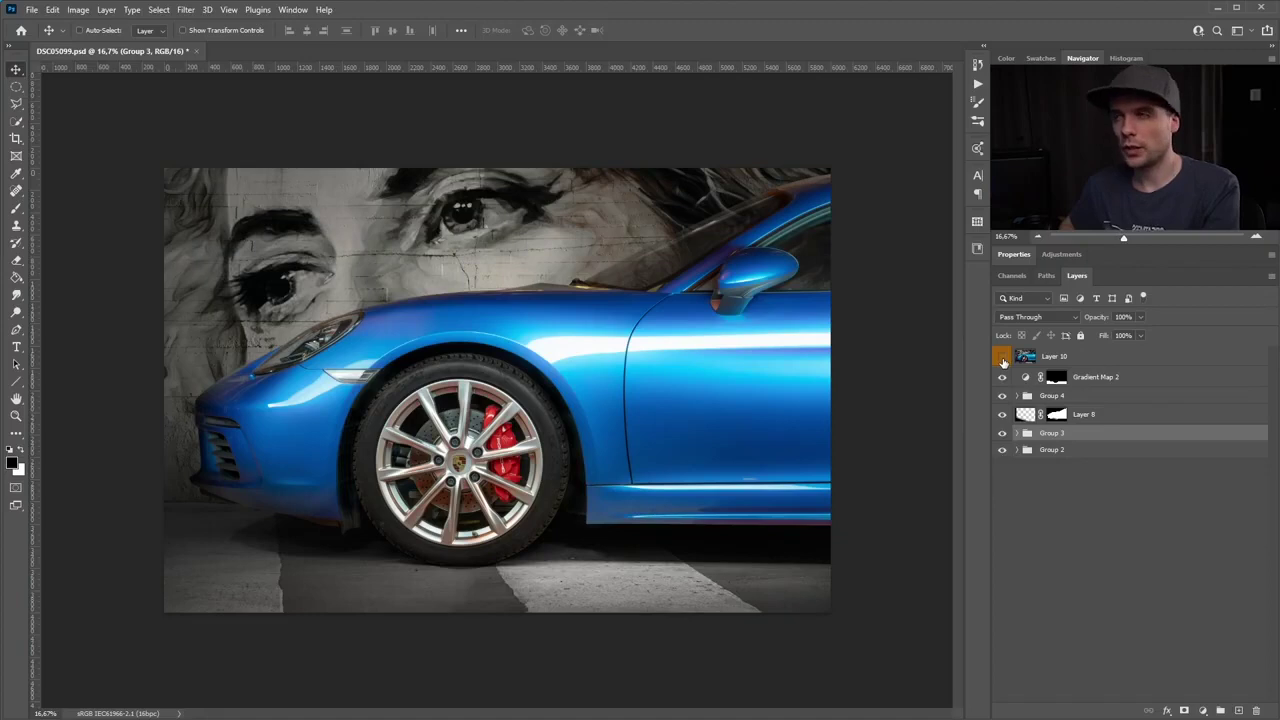
Turn Layer 10 back on, turning the Porsche teal and warming the graffiti mural
click(1003, 359)
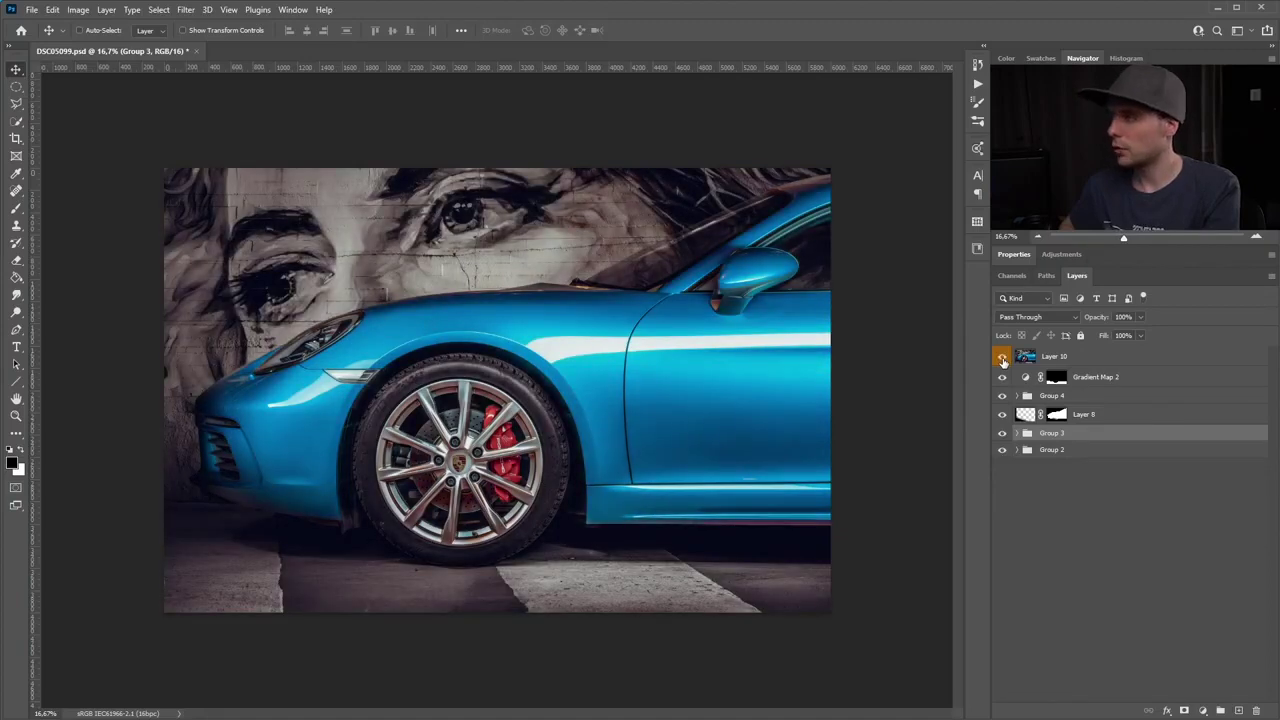